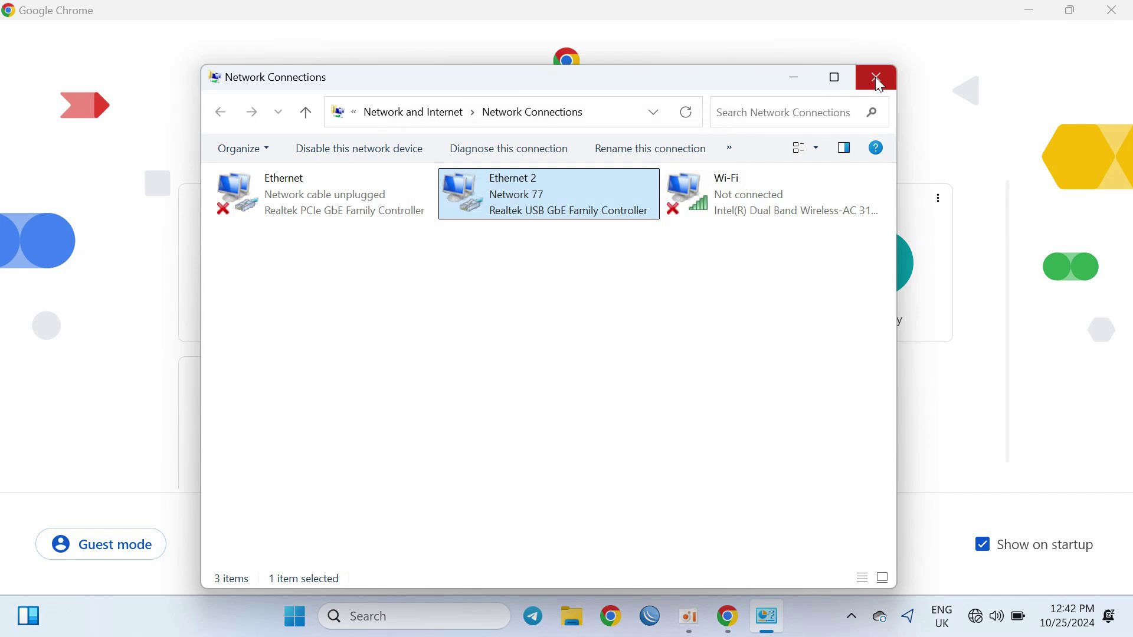
click(876, 78)
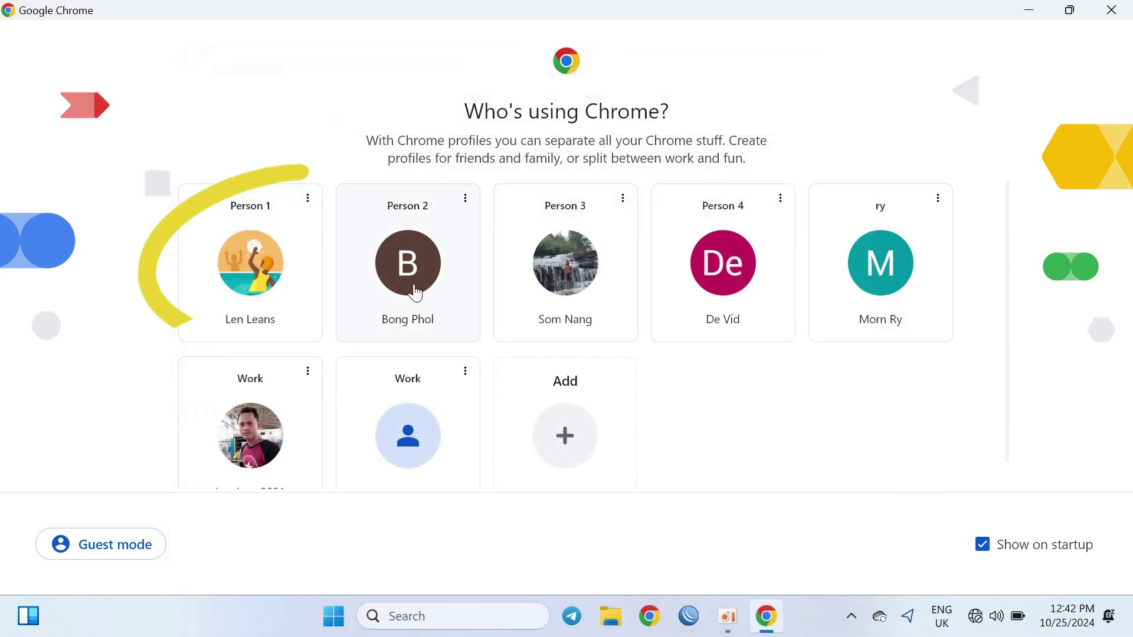
Step: Open Chrome with a profile and browse to the iKuai login page at 192.168.1.1
click(413, 291)
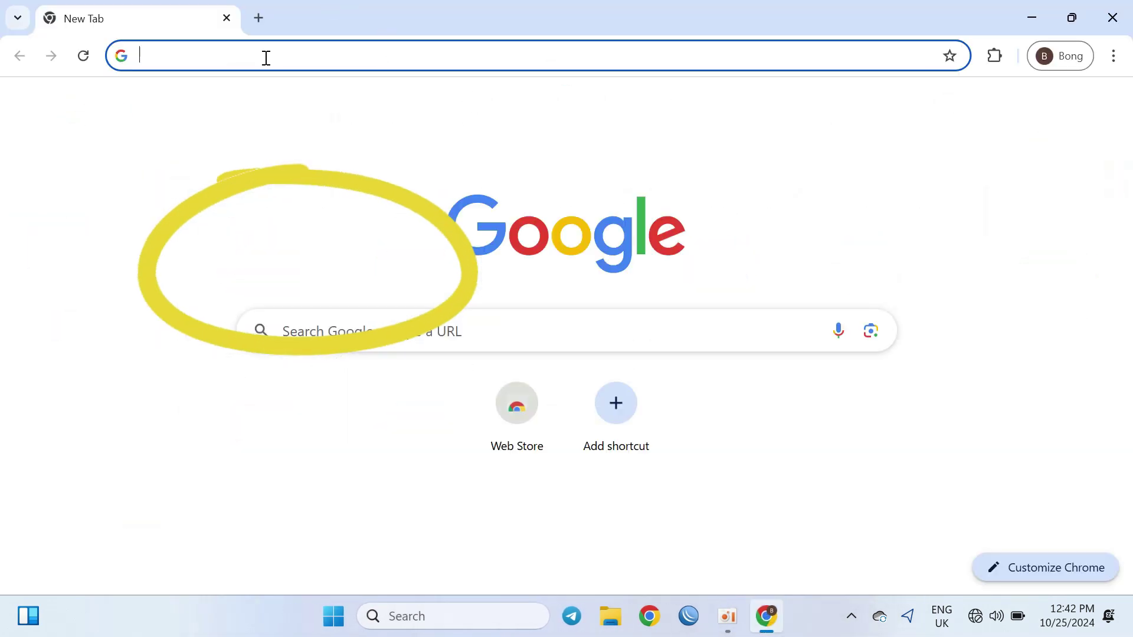
text(12)
key(BackSpace)
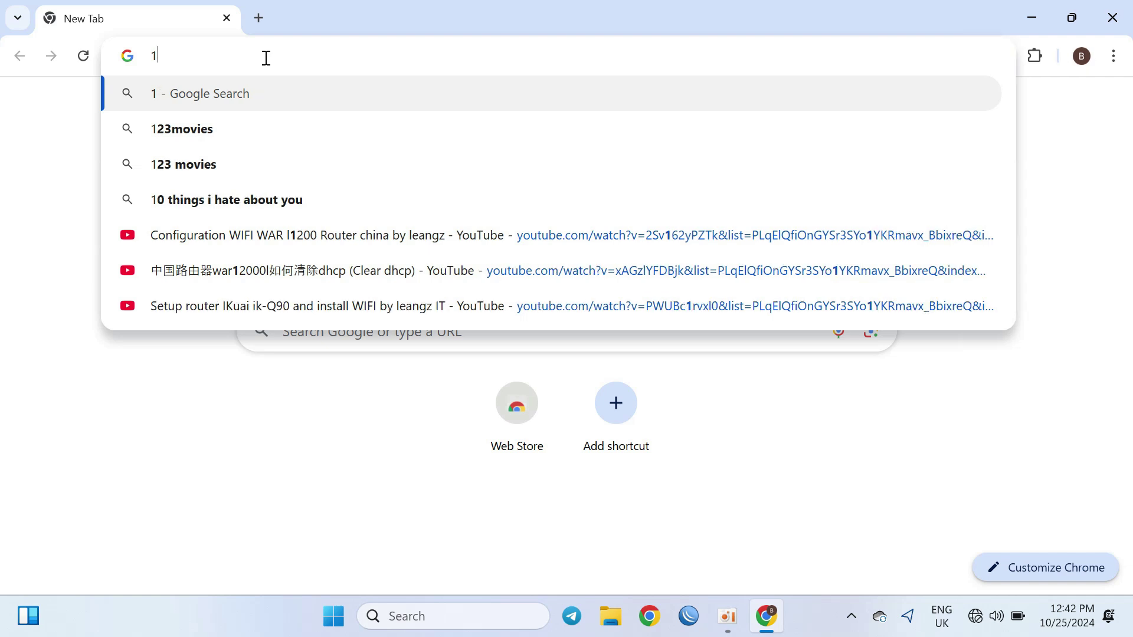
text(92.16)
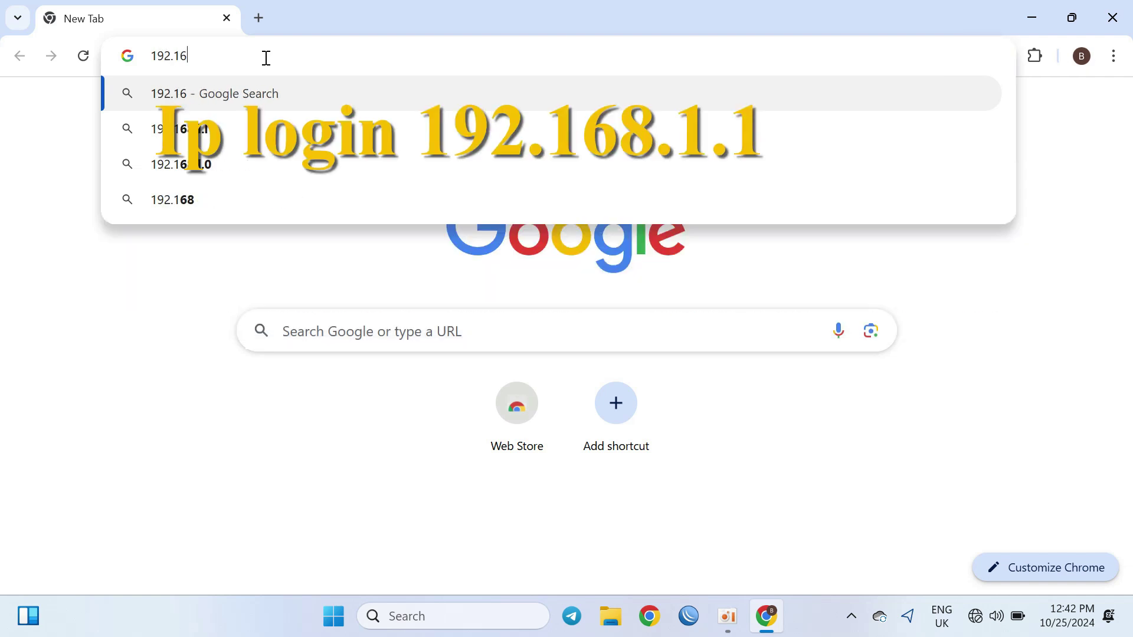
text(8.1.1)
key(Return)
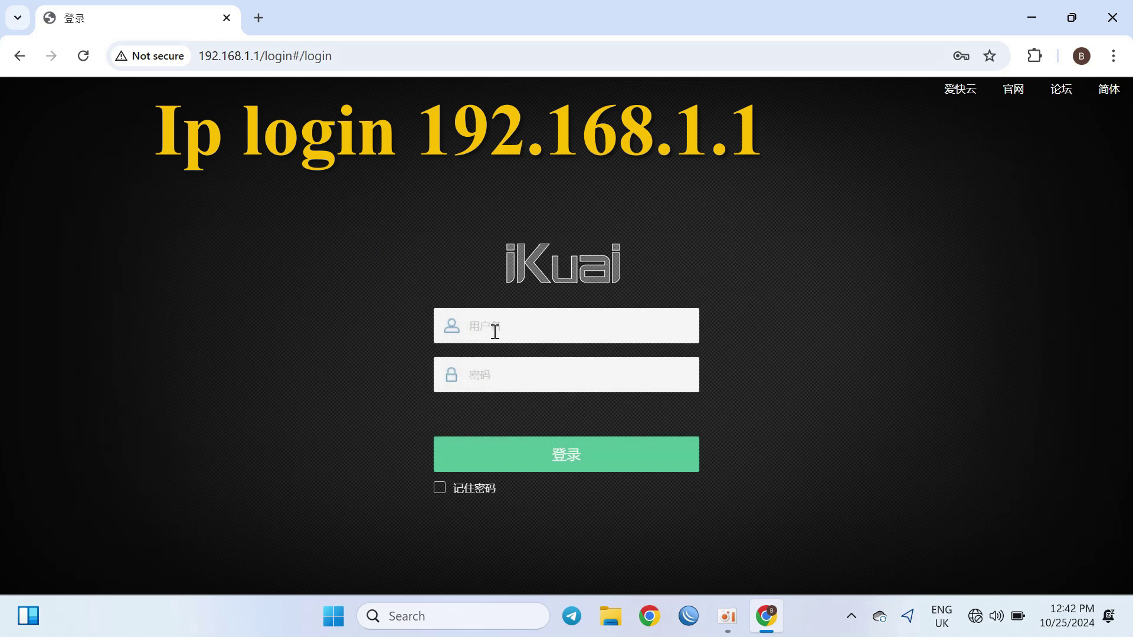
click(494, 331)
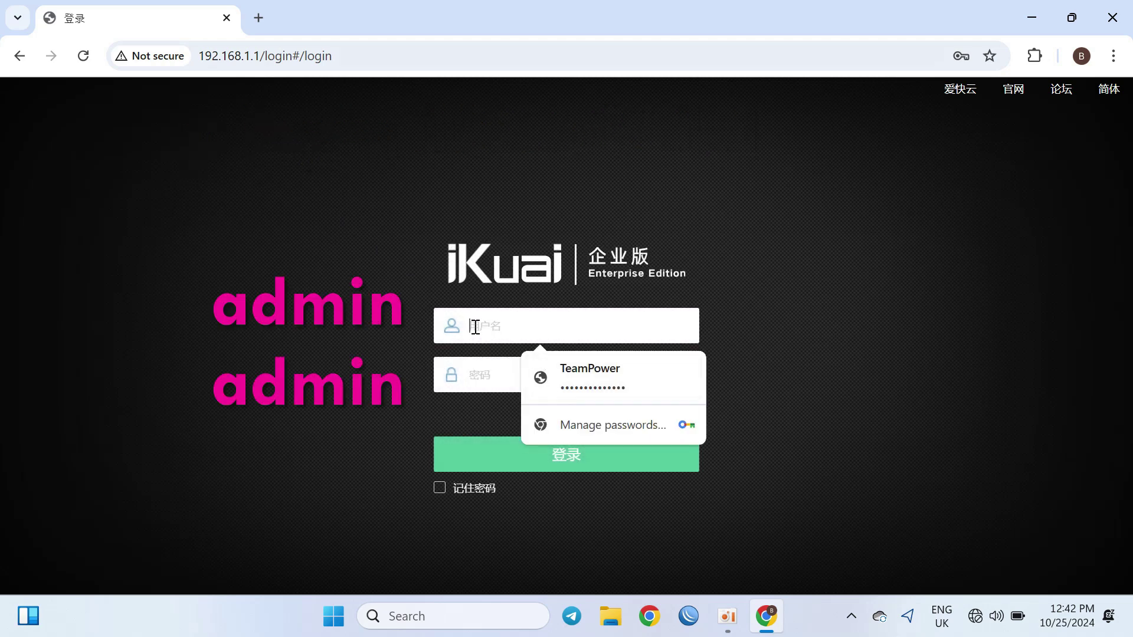
Step: Sign in to the iKuai router as admin with the login password
text(admin)
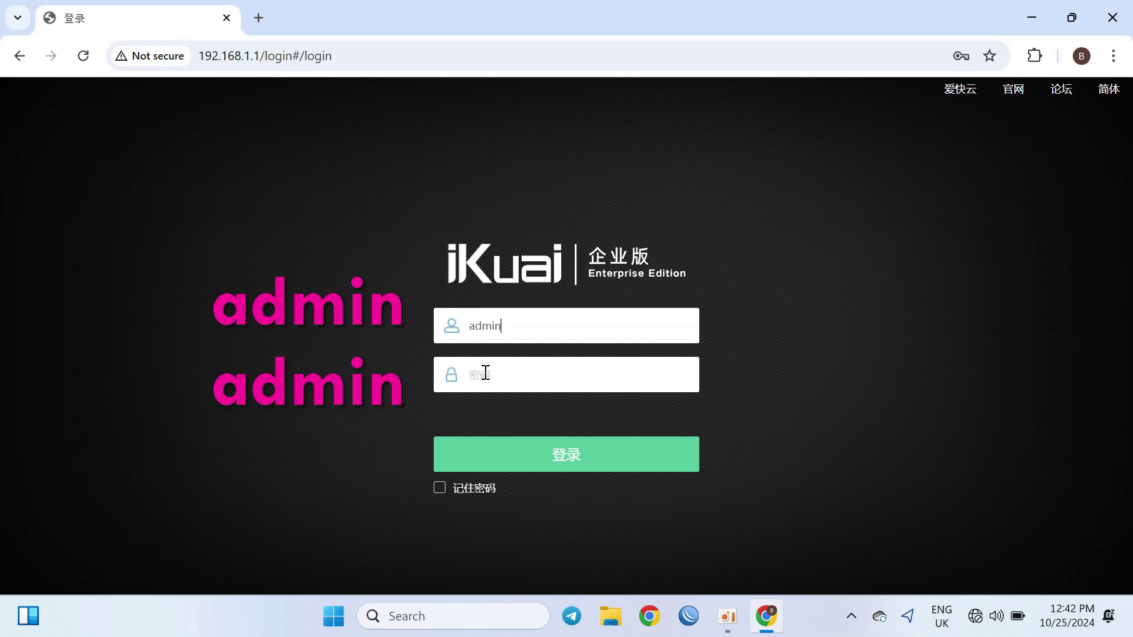
click(485, 373)
text(a)
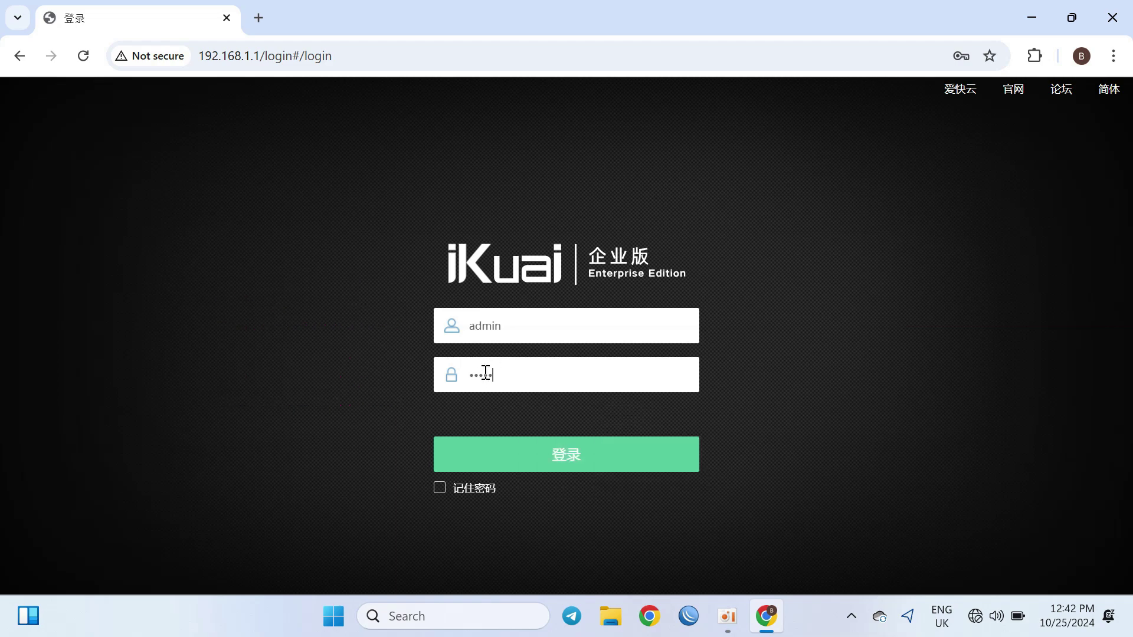
key(Return)
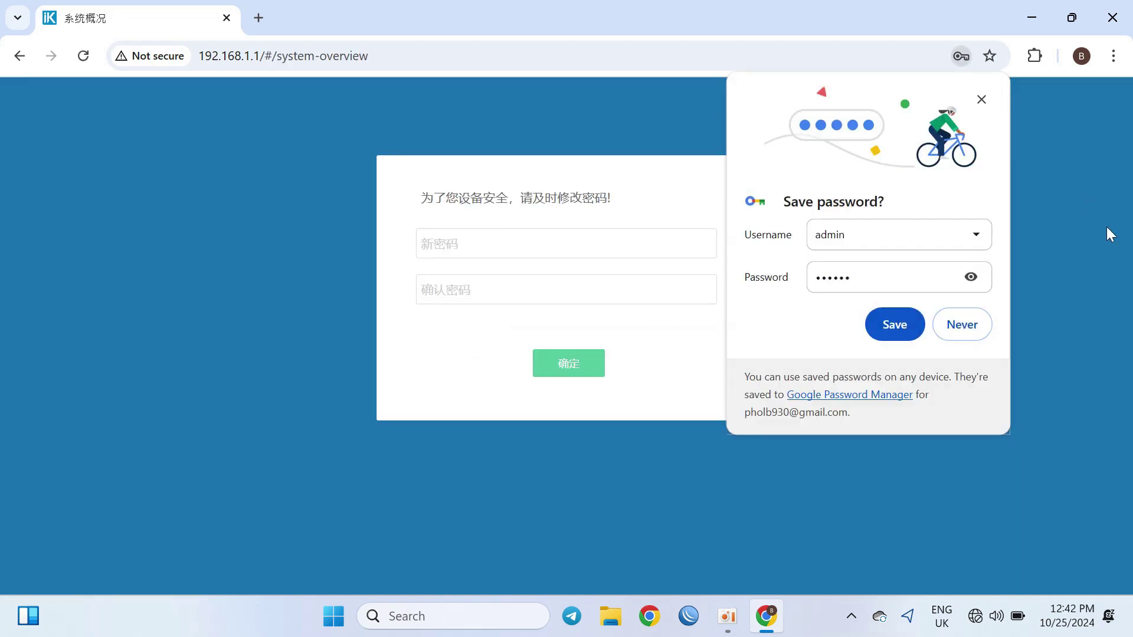
Step: Decline Chrome's password save, then enter and confirm a new admin password and submit it
click(970, 326)
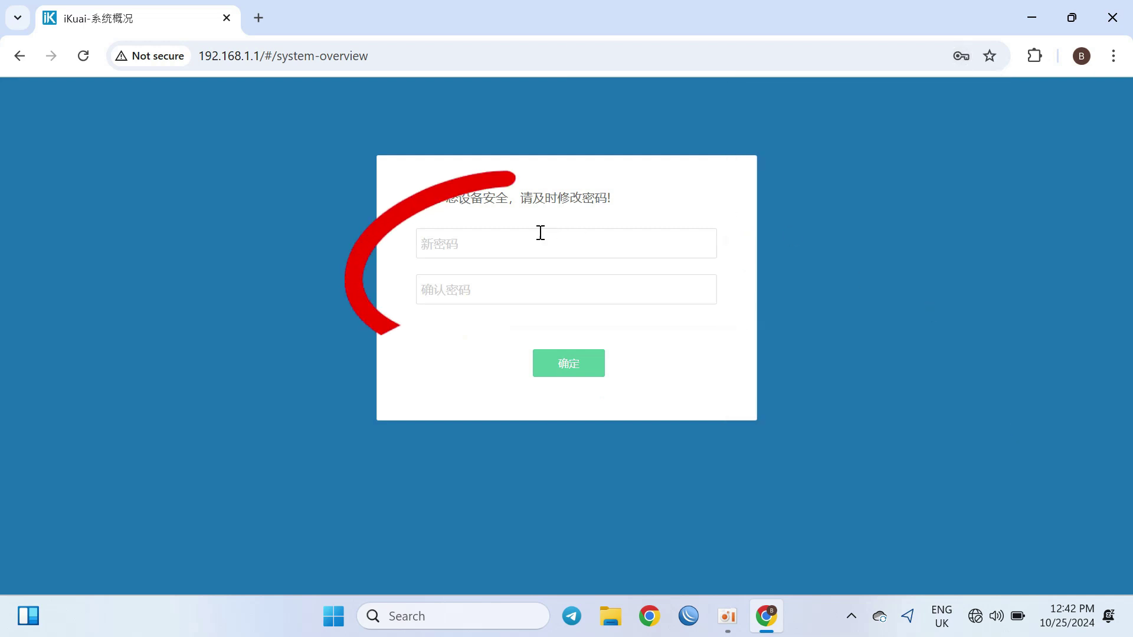
click(504, 250)
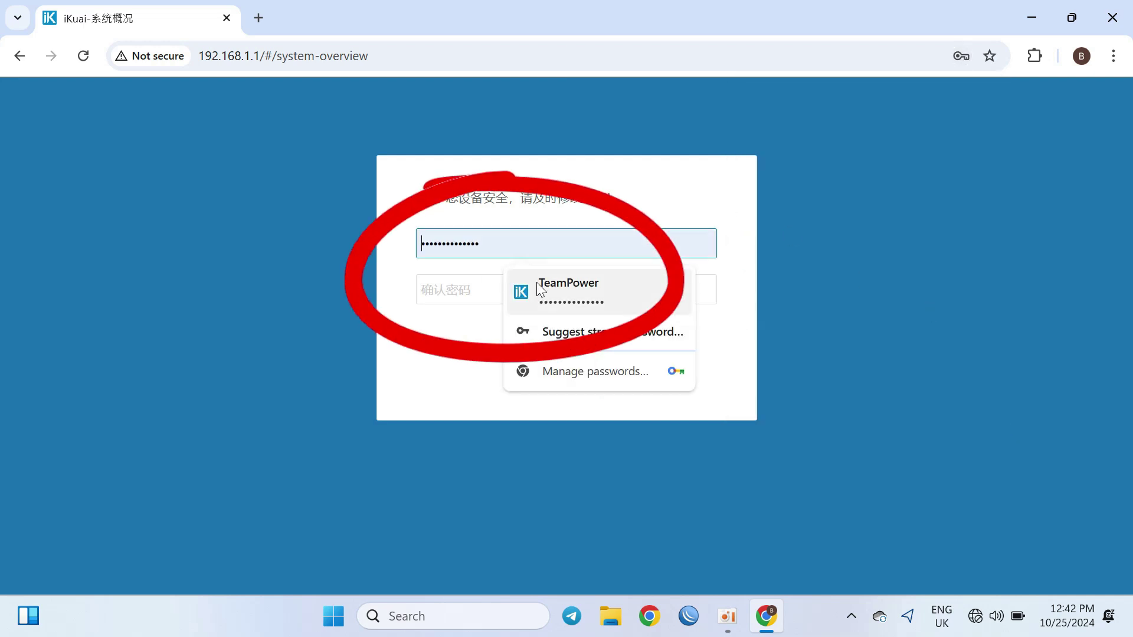
click(568, 288)
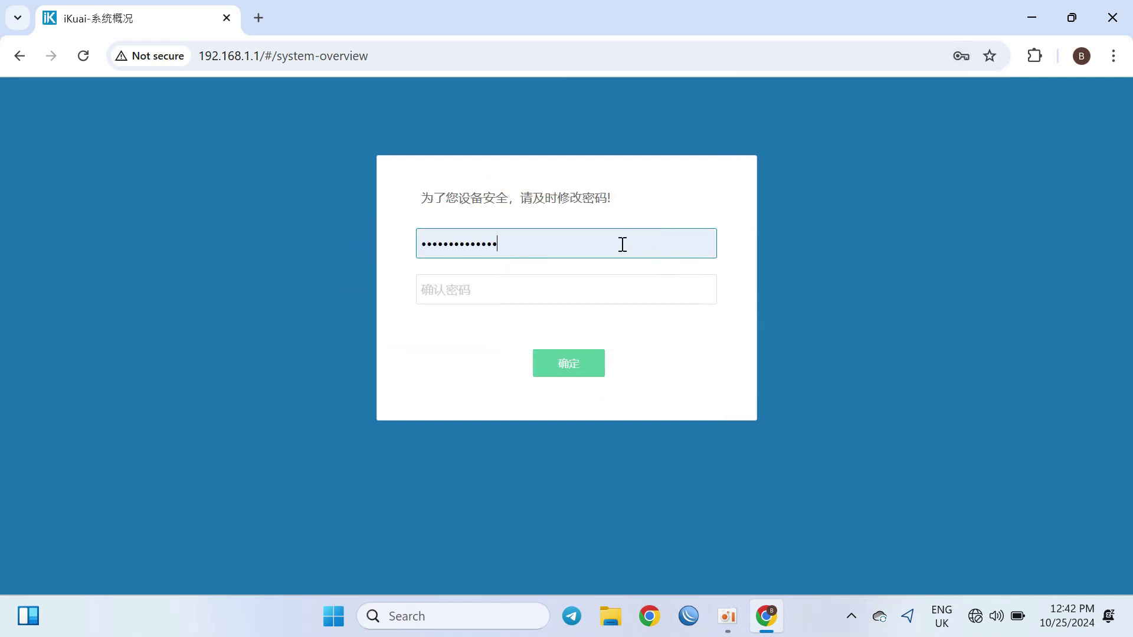
click(544, 286)
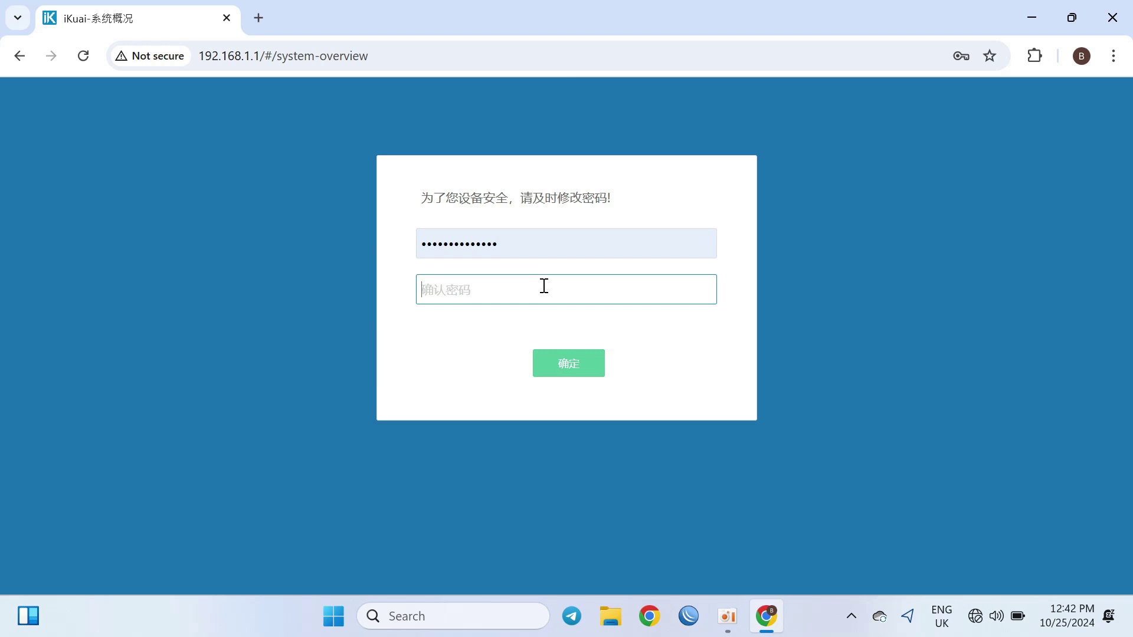
double_click(512, 249)
text(1)
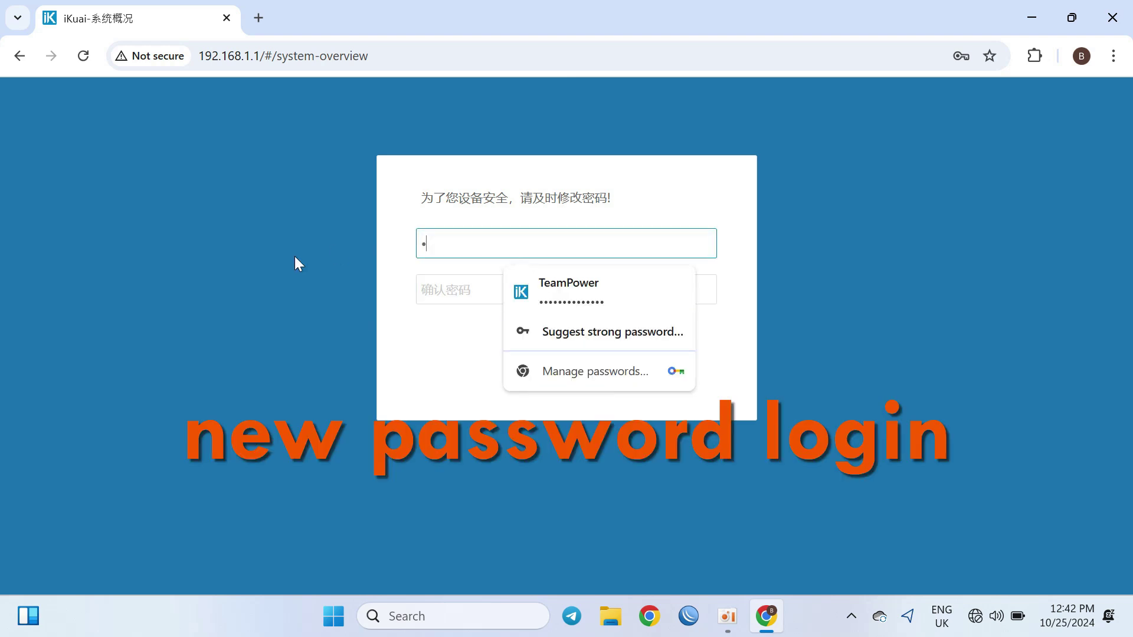
key(BackSpace)
text(12345678)
click(454, 295)
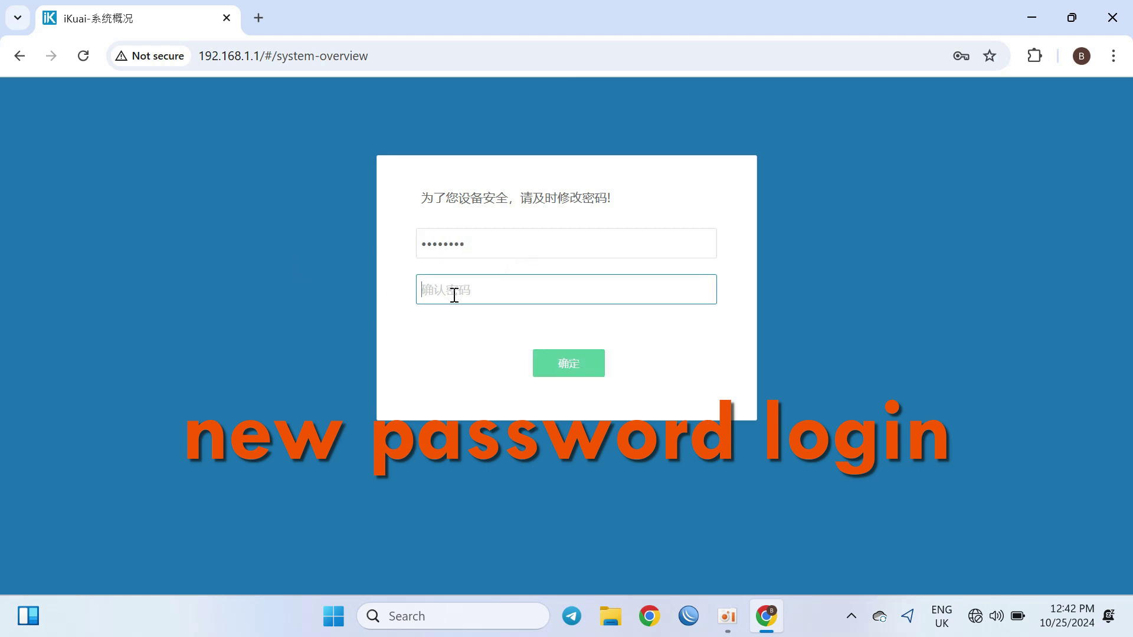
text(12345678)
click(582, 363)
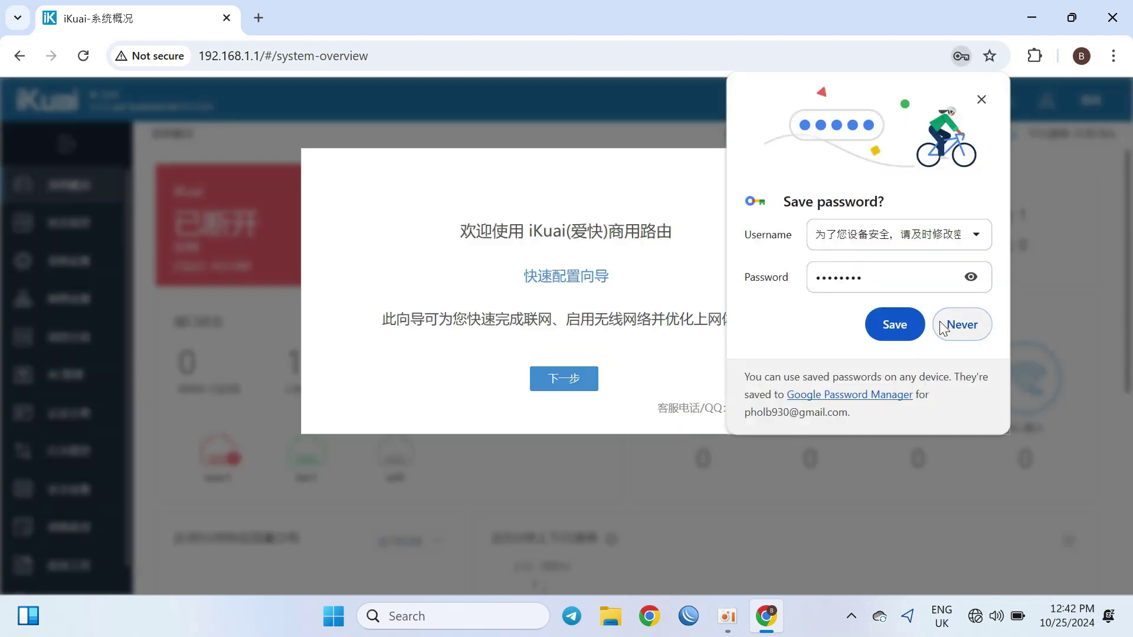
Step: Save the new password in Chrome, exit the quick setup wizard and skip app binding
click(891, 326)
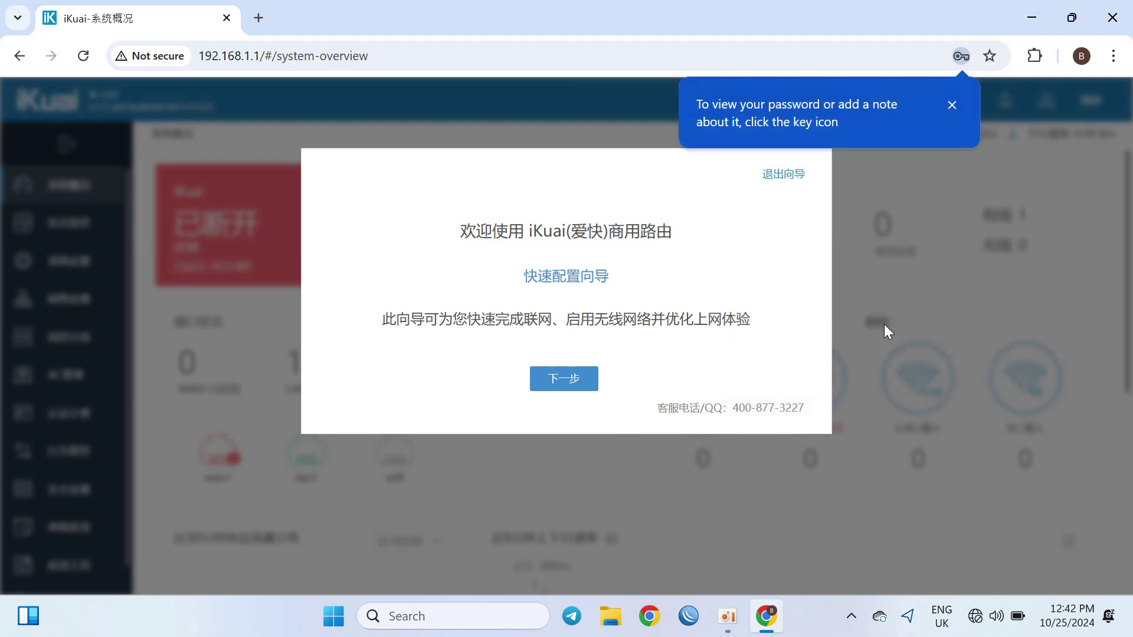
click(951, 106)
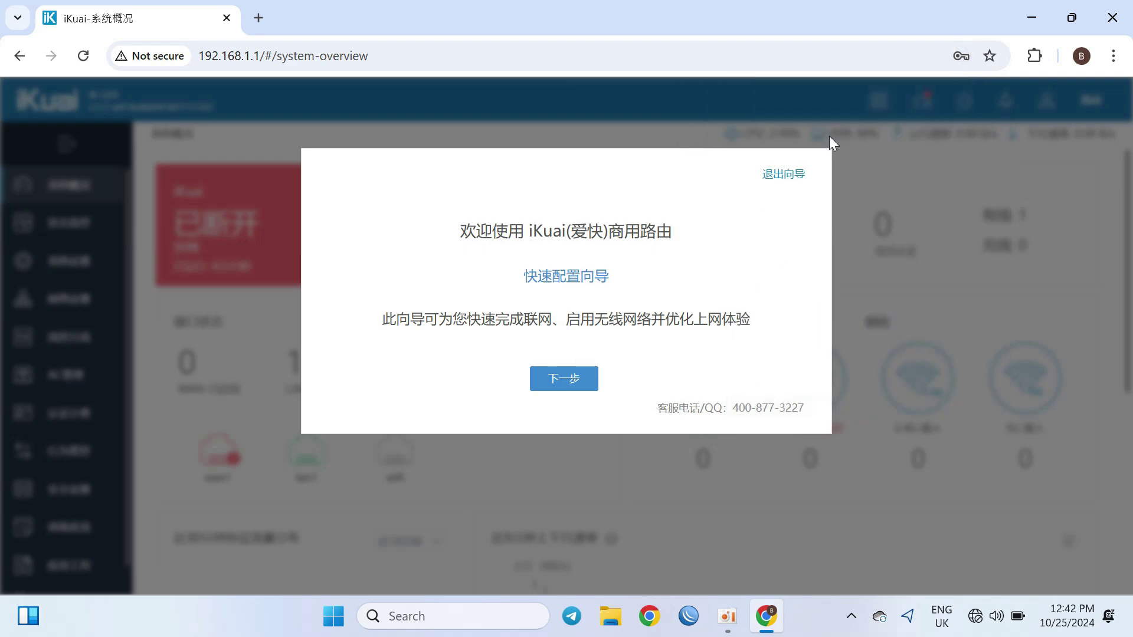
click(779, 172)
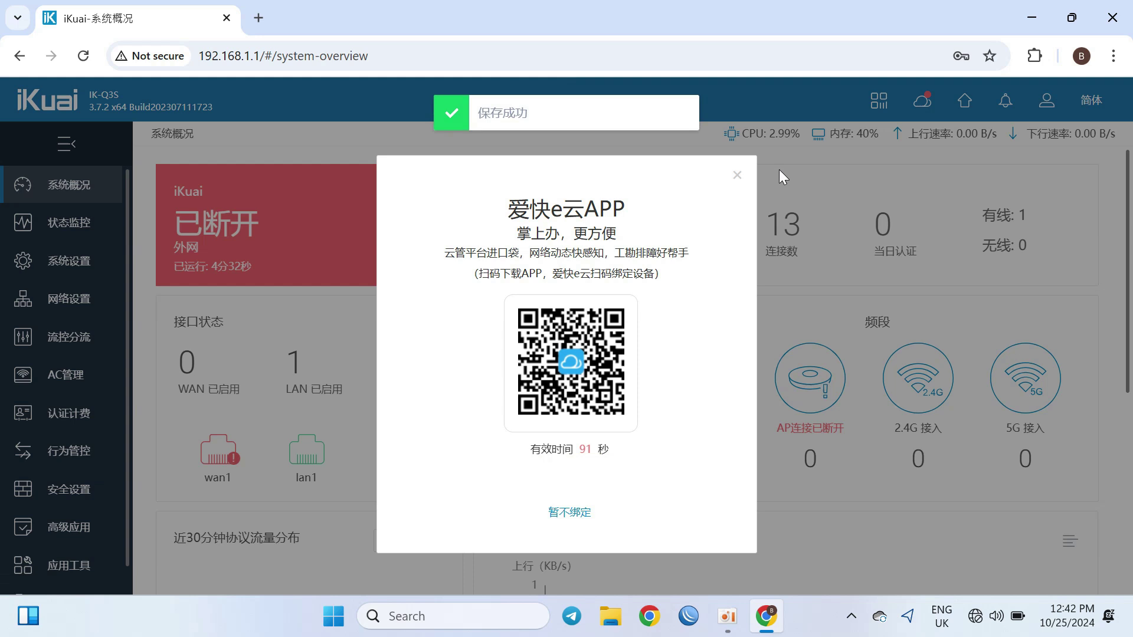
click(570, 513)
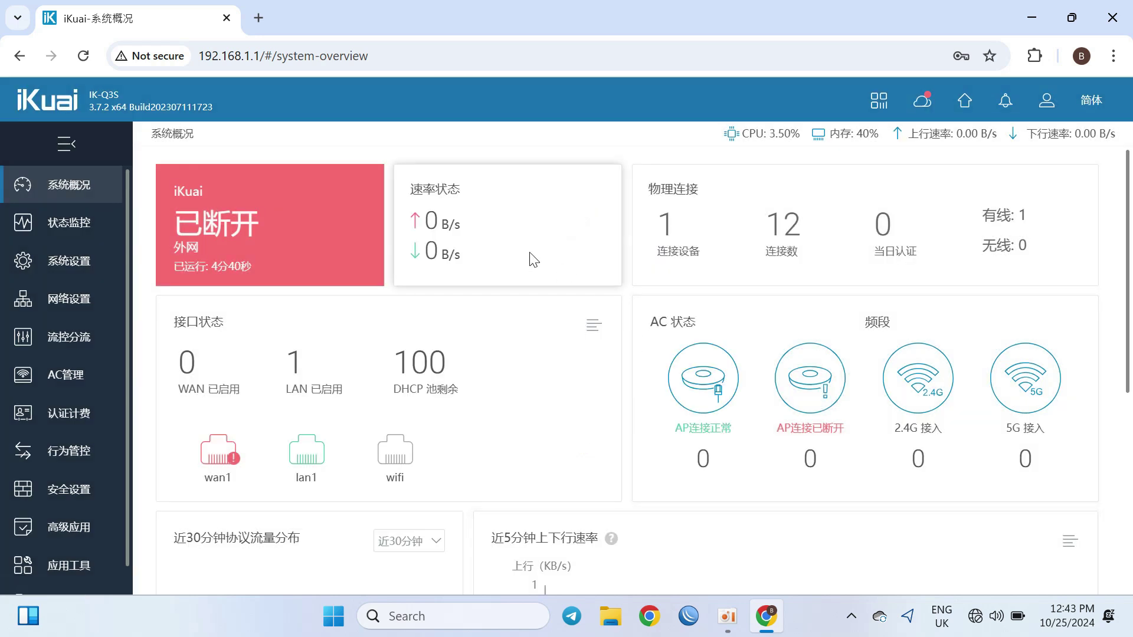
click(1092, 101)
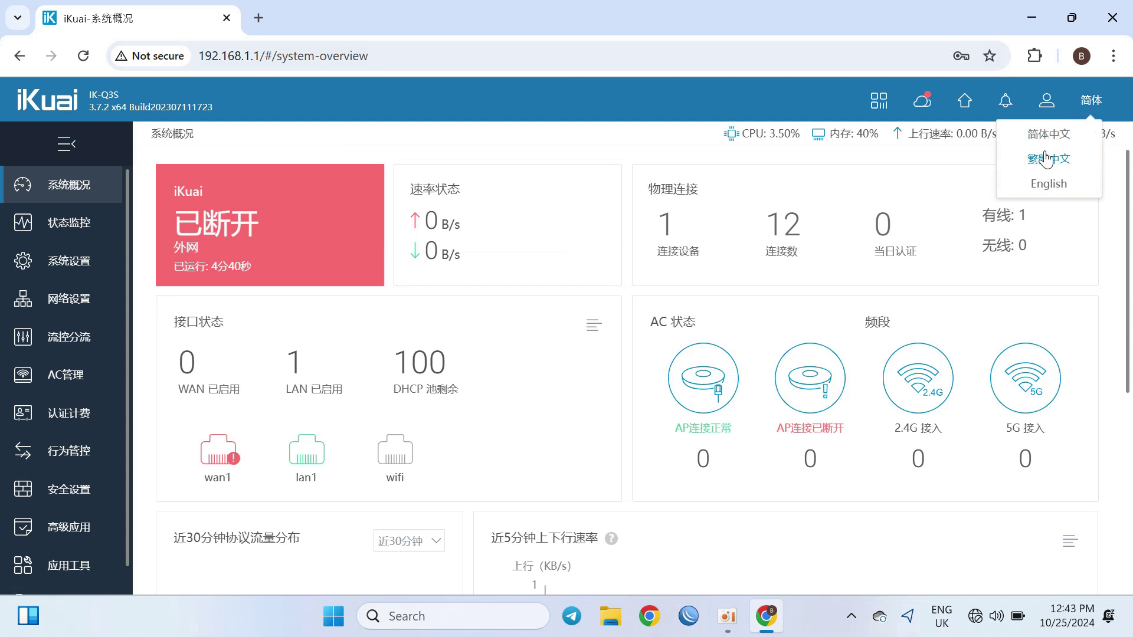
Step: Switch the admin interface language to English and open System Setup
click(1047, 184)
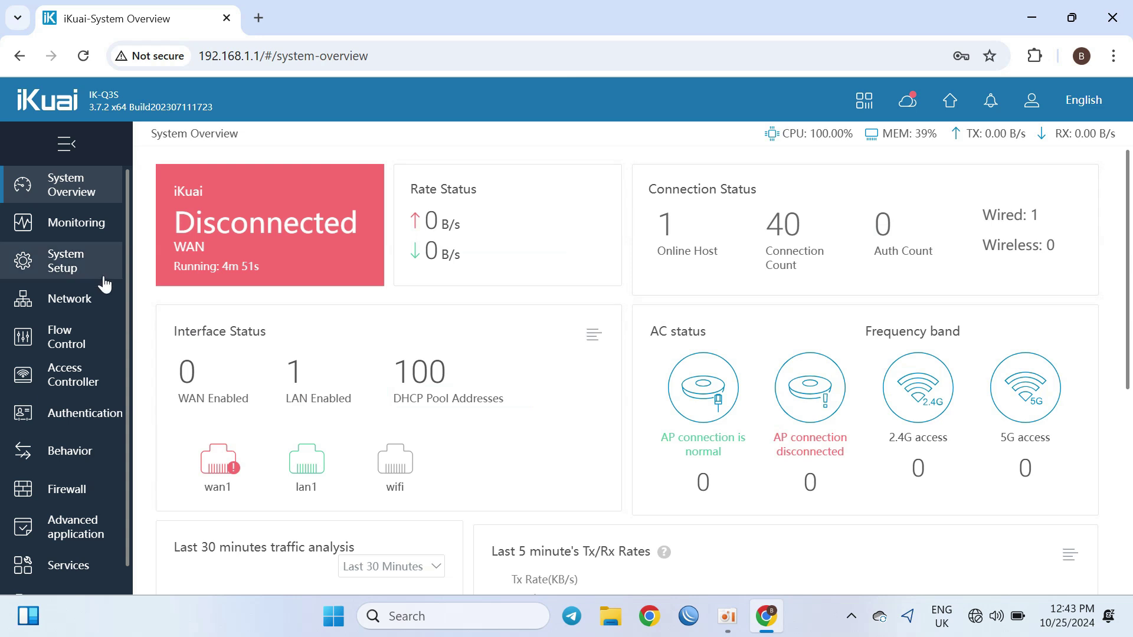
click(82, 268)
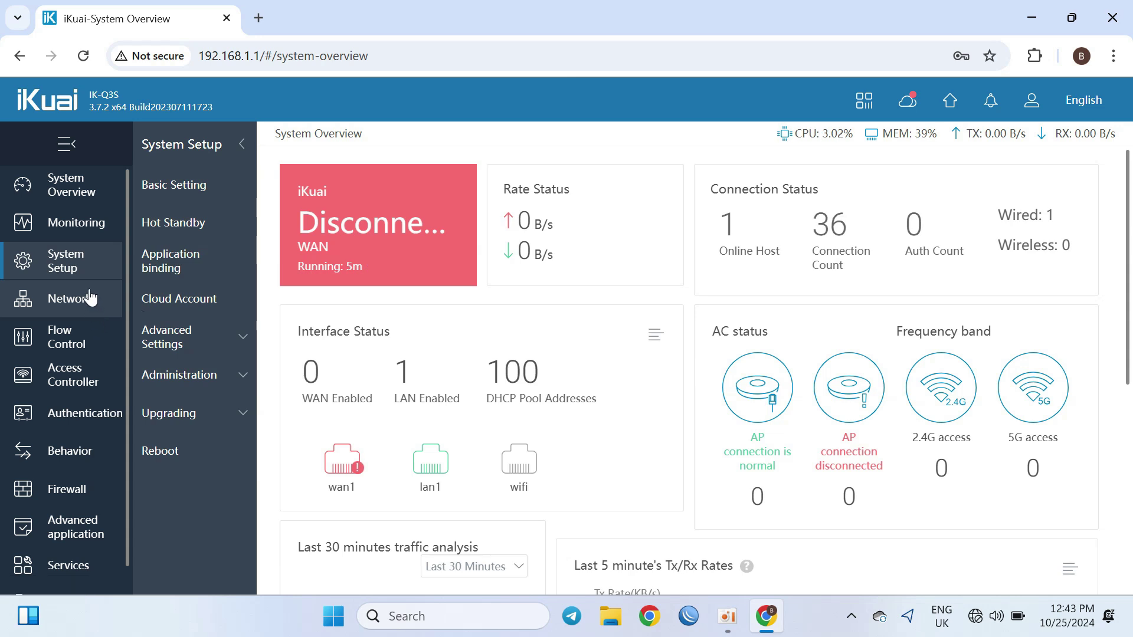
Step: In Basic Settings, keep the network mode as Symmetric NAT
click(212, 189)
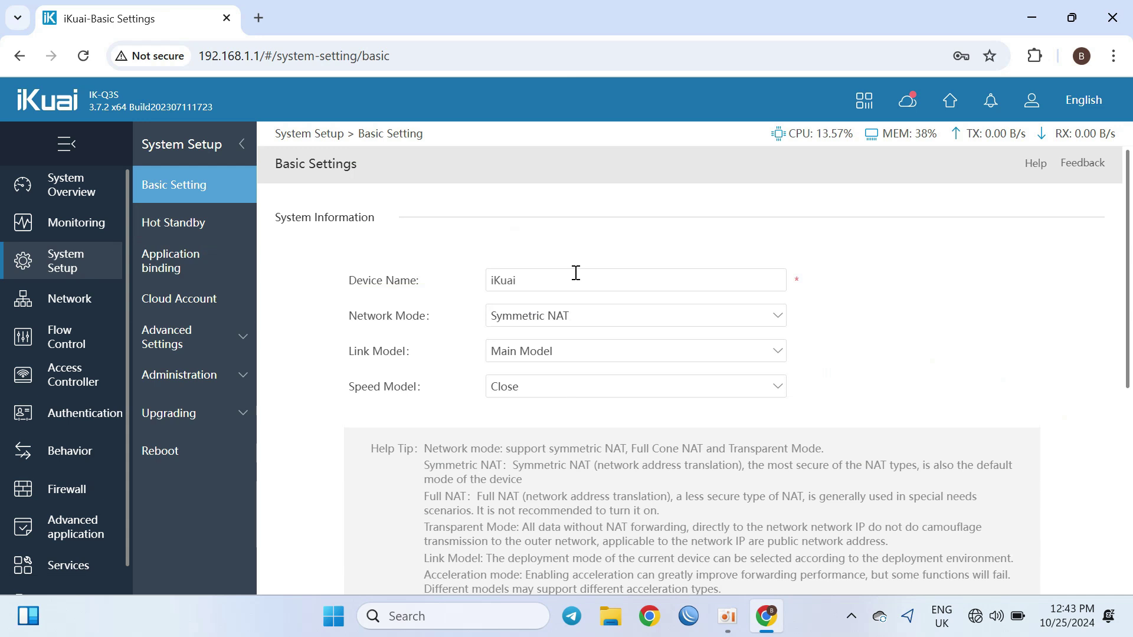
click(552, 328)
click(554, 332)
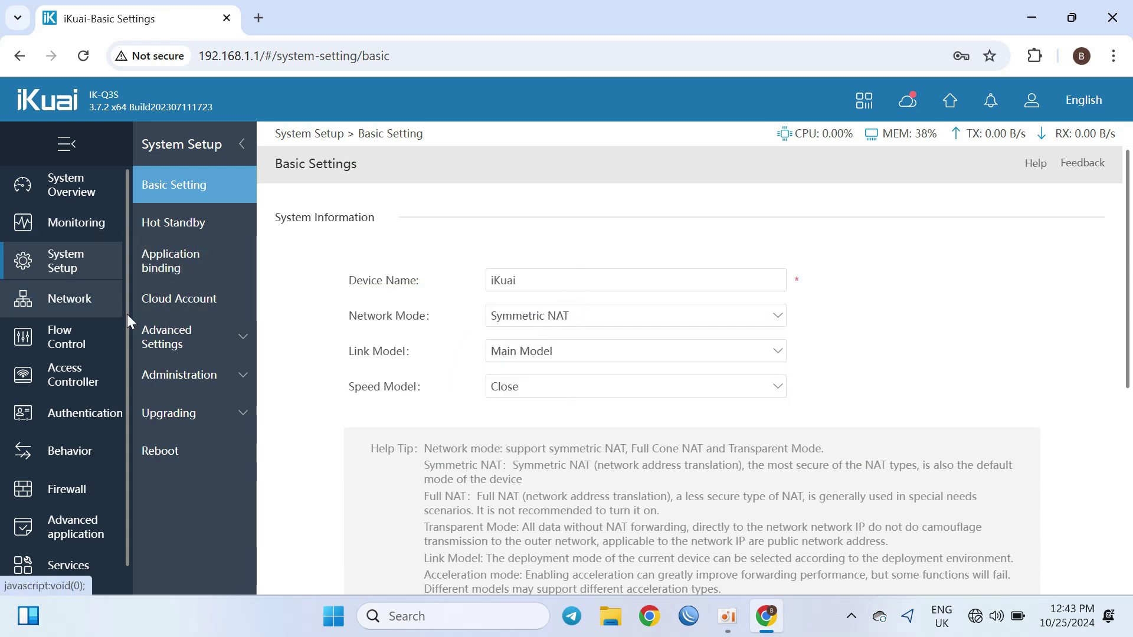
Step: Open Network > Interface Settings to review the wifi and wan1 interfaces
click(81, 302)
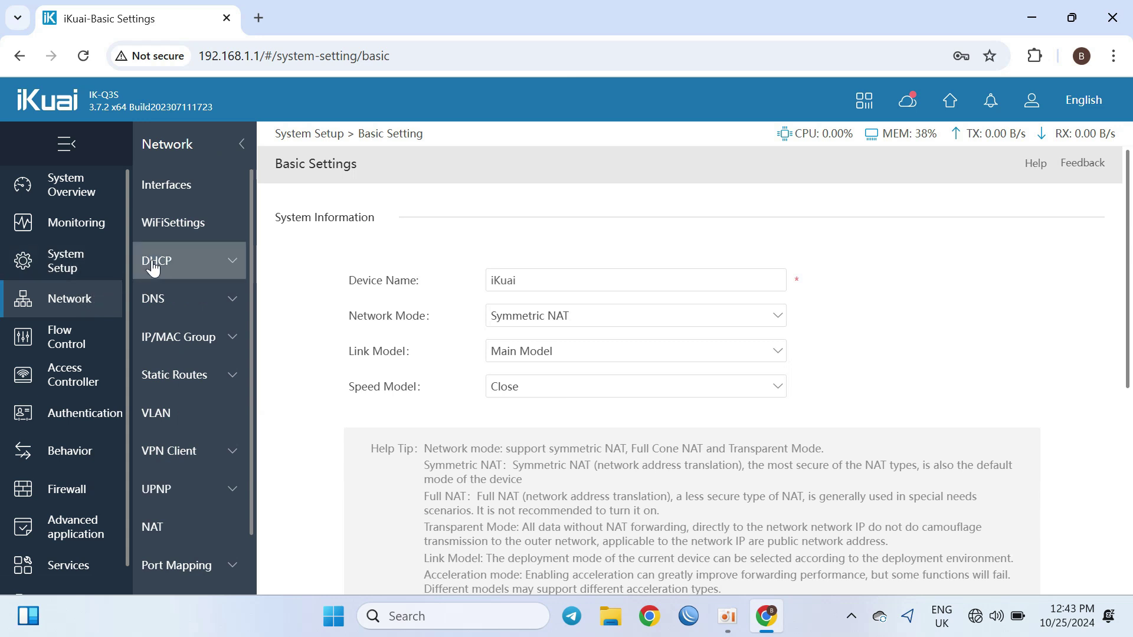
click(184, 196)
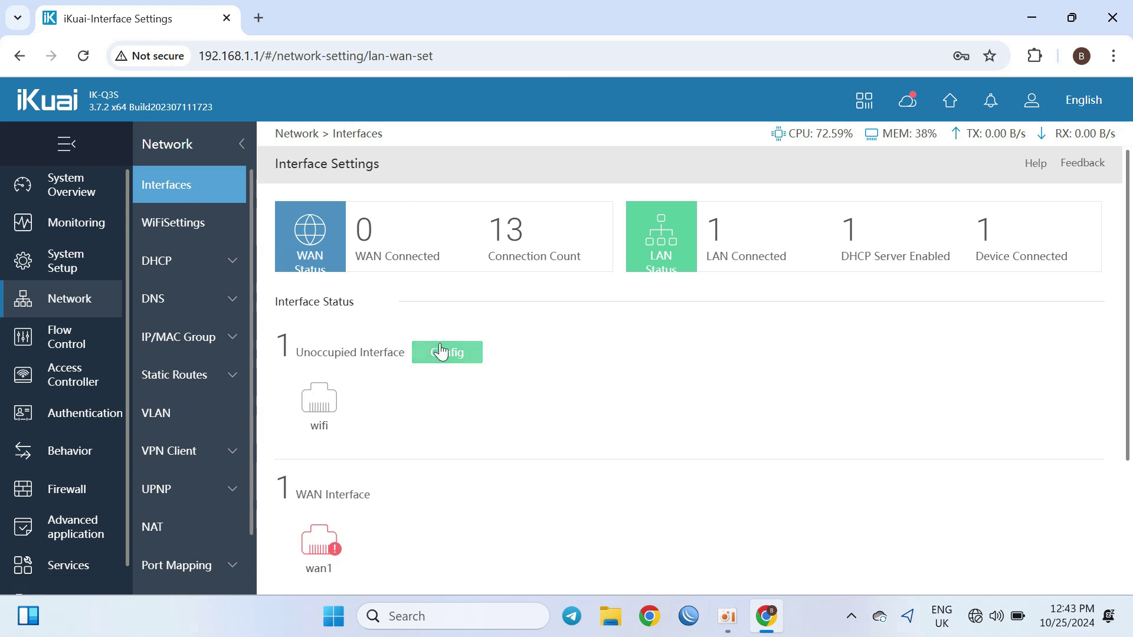
mouse_move(319, 413)
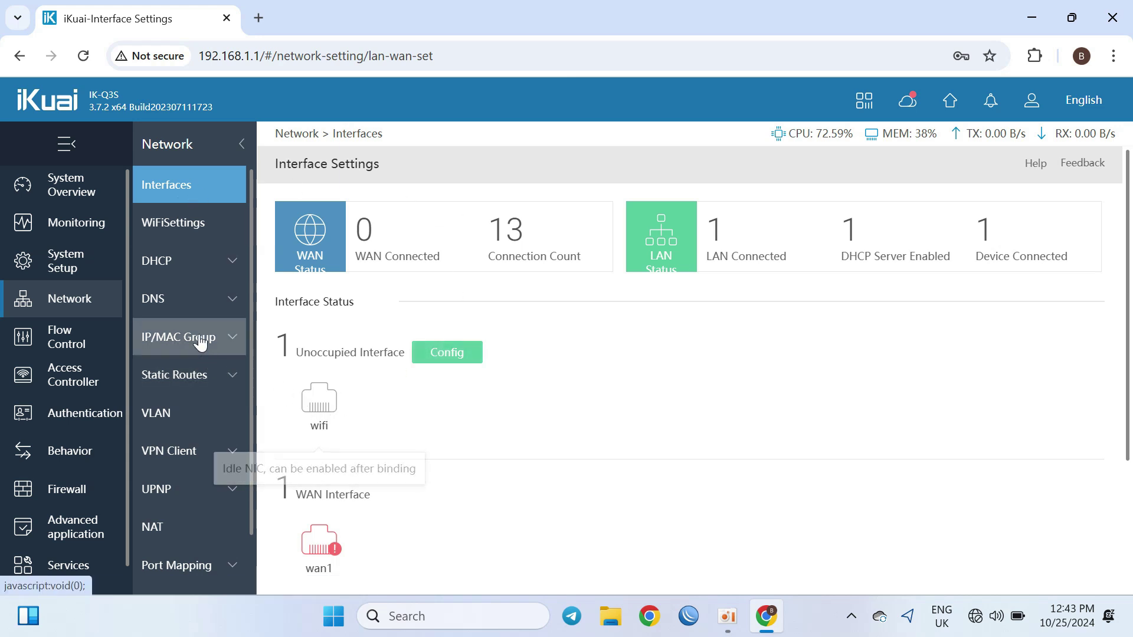
Step: Open Wi-Fi Settings and rename the 2.4G network from iKuai2G-f274 to JB12
click(207, 240)
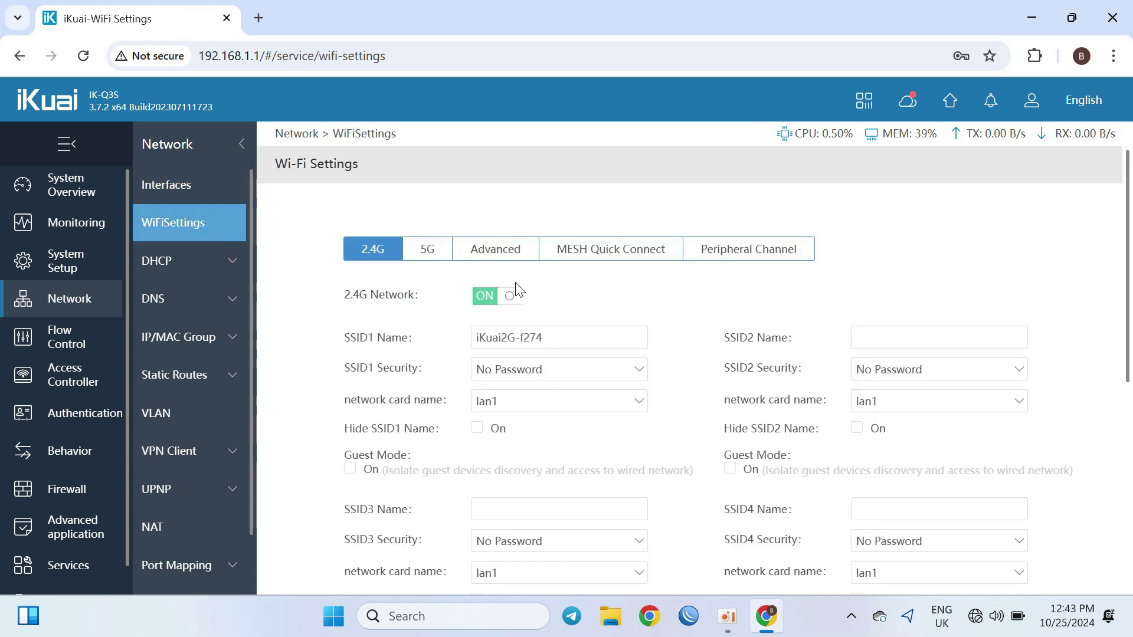
click(576, 329)
drag(575, 329, 413, 369)
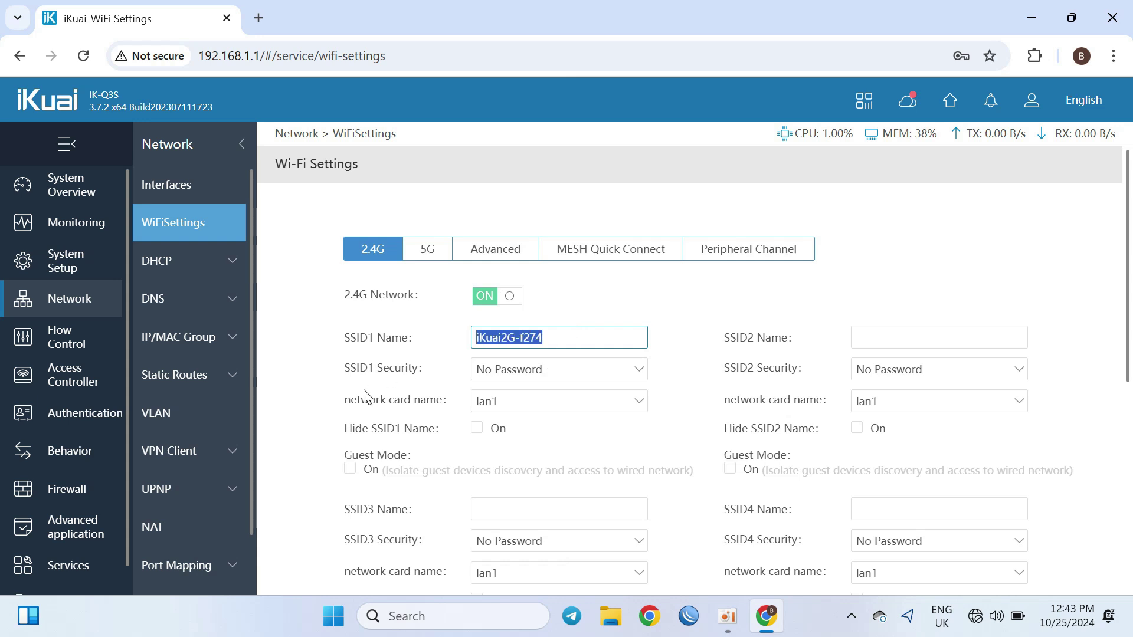
key(BackSpace)
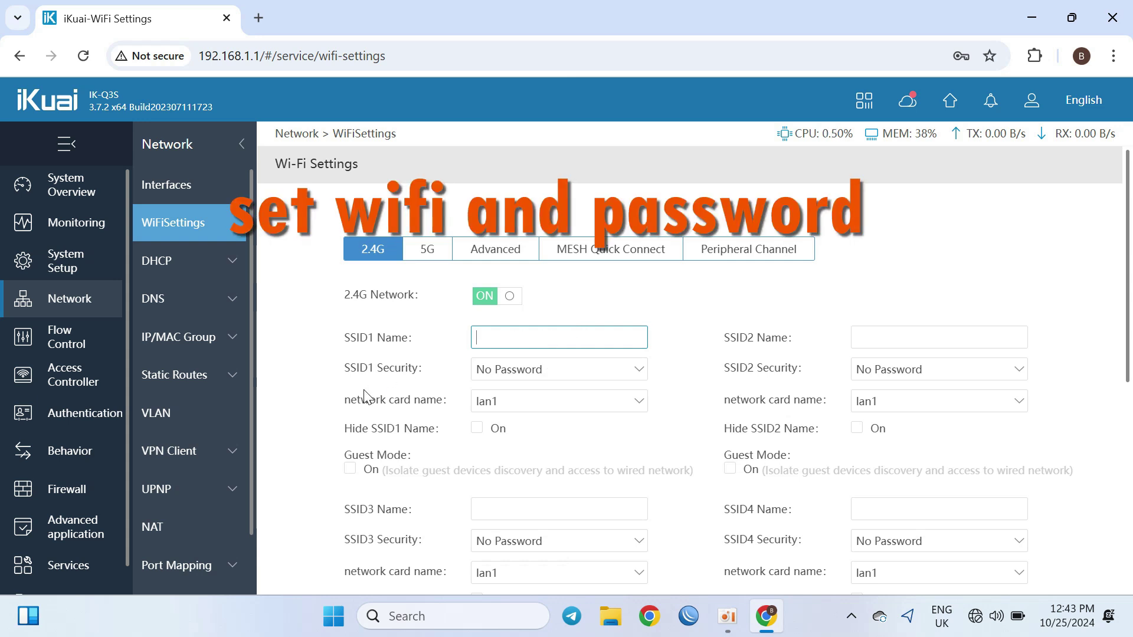
text(JB12)
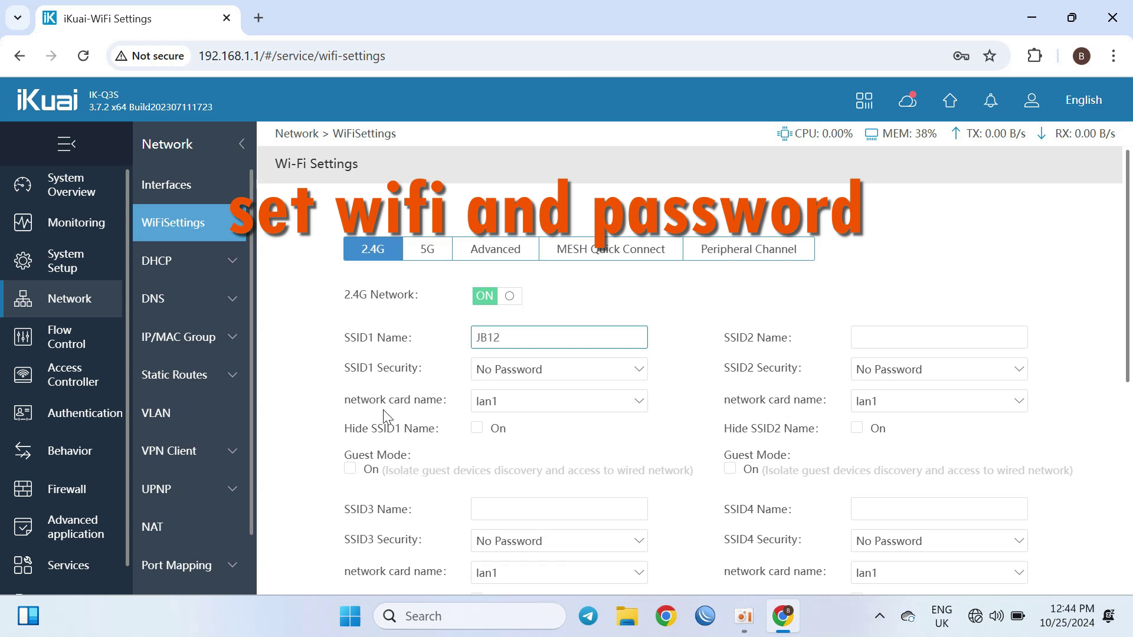
Step: Set the 2.4G security to WPA-PSK+WPA2-PSK and enter the Wi-Fi password
click(540, 370)
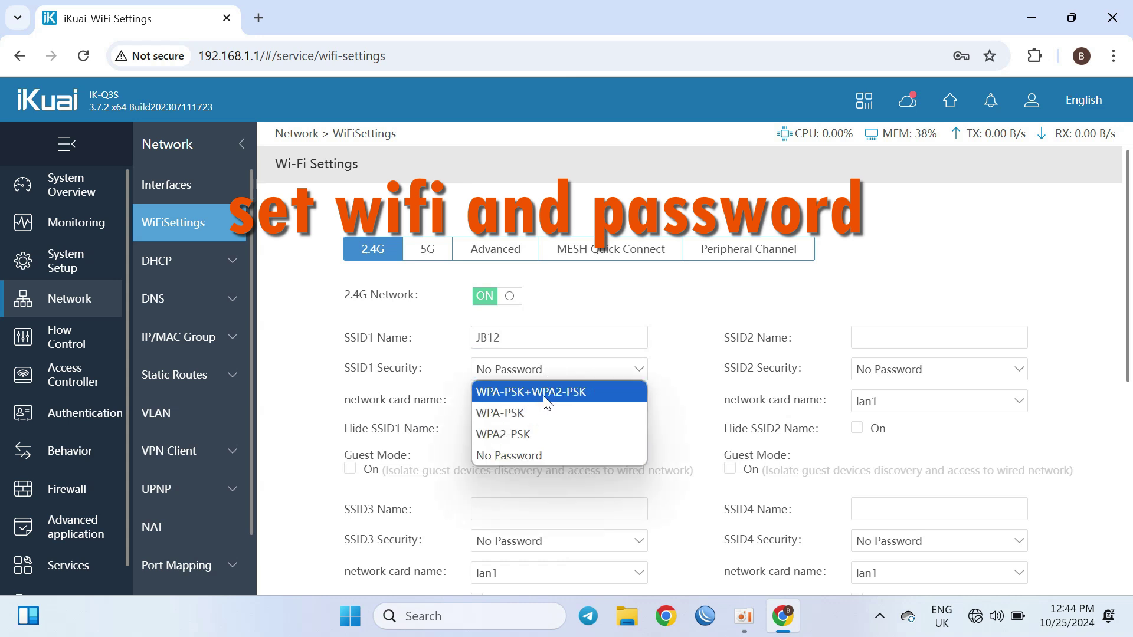
click(540, 390)
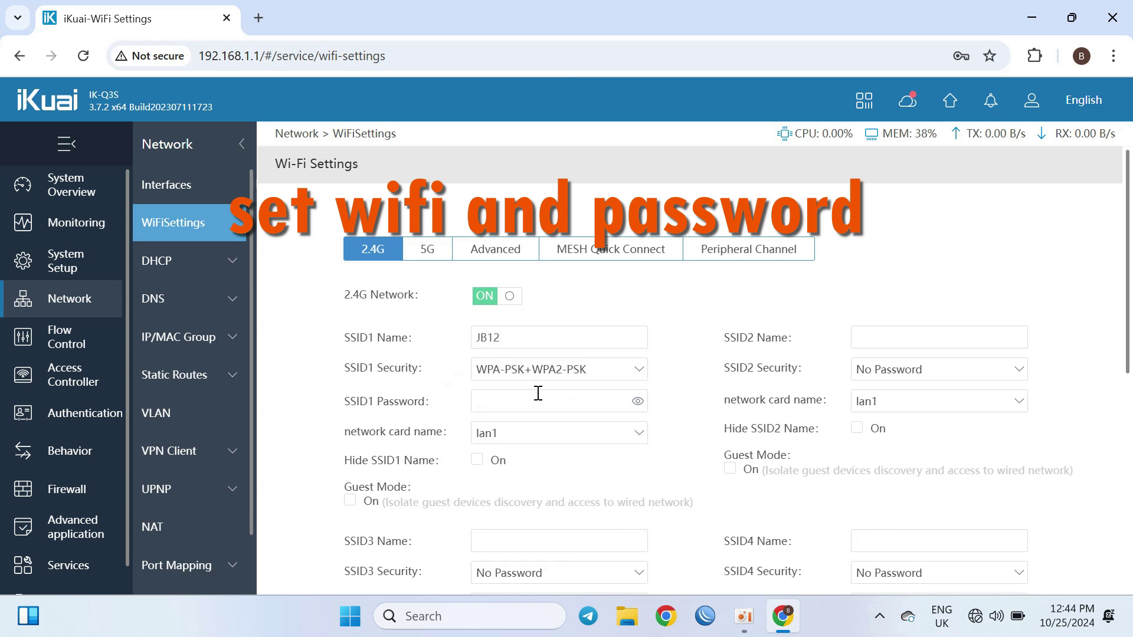
click(532, 401)
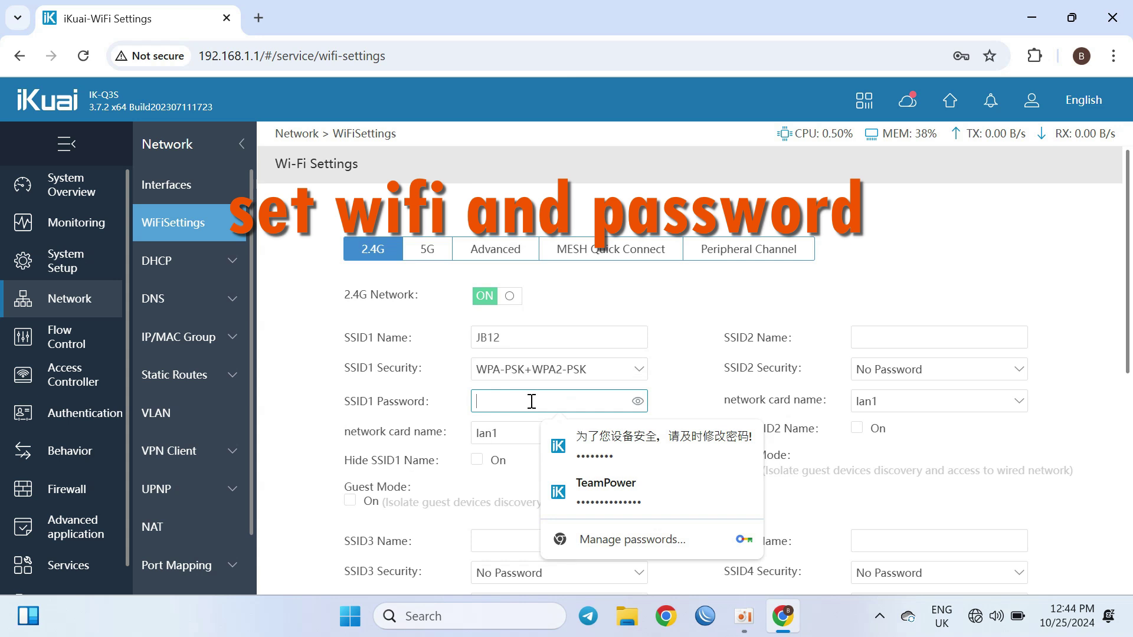
text(1)
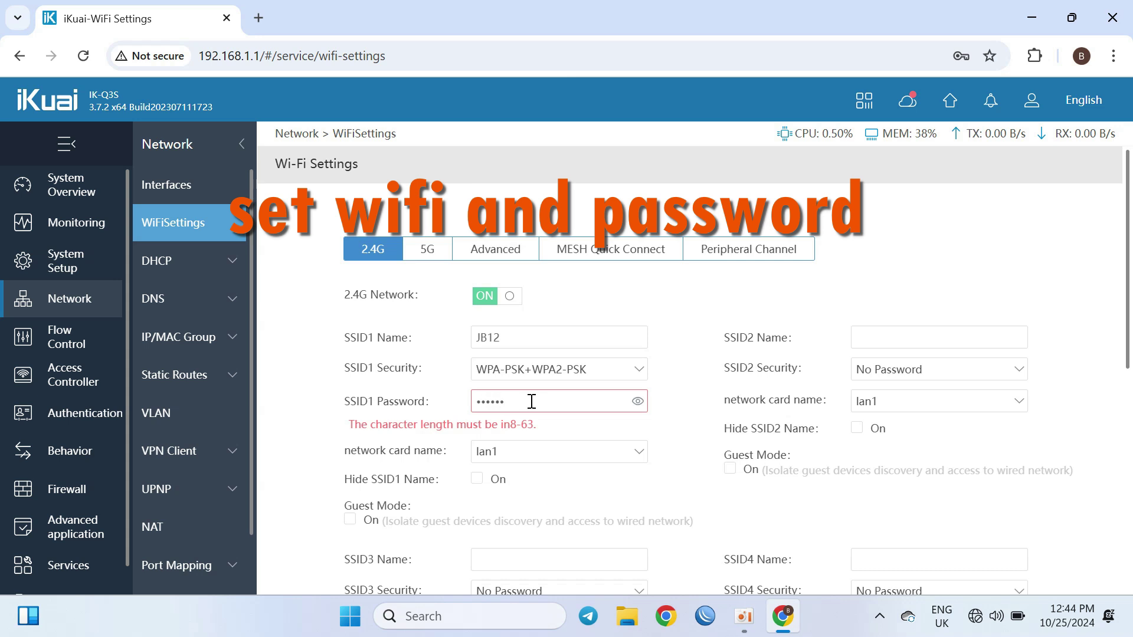
text(8)
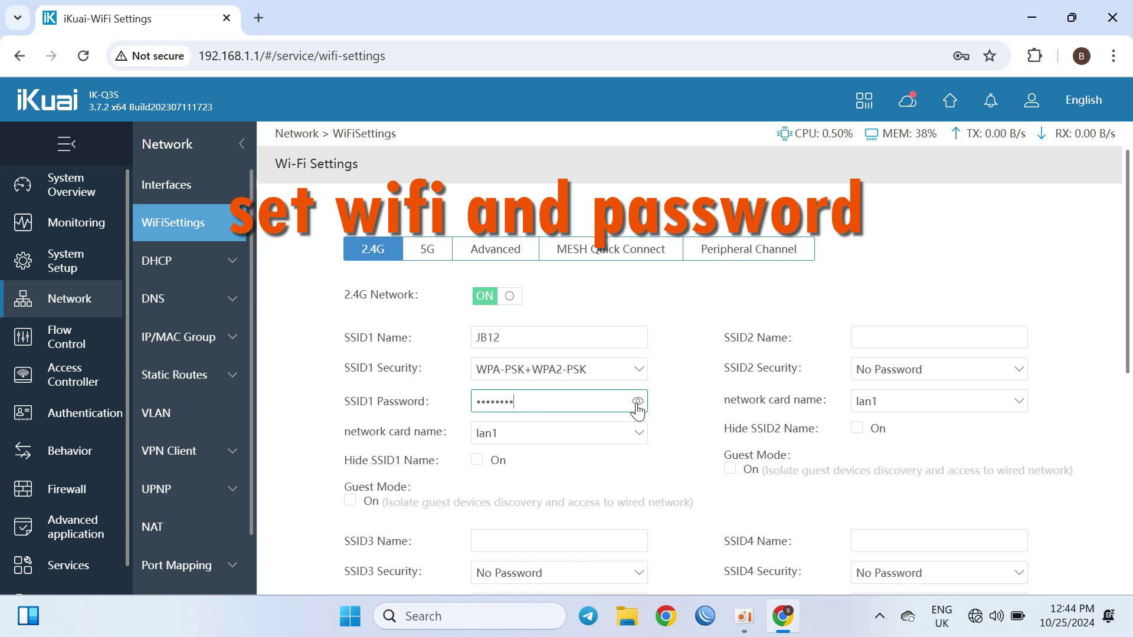
click(637, 403)
click(637, 402)
click(638, 402)
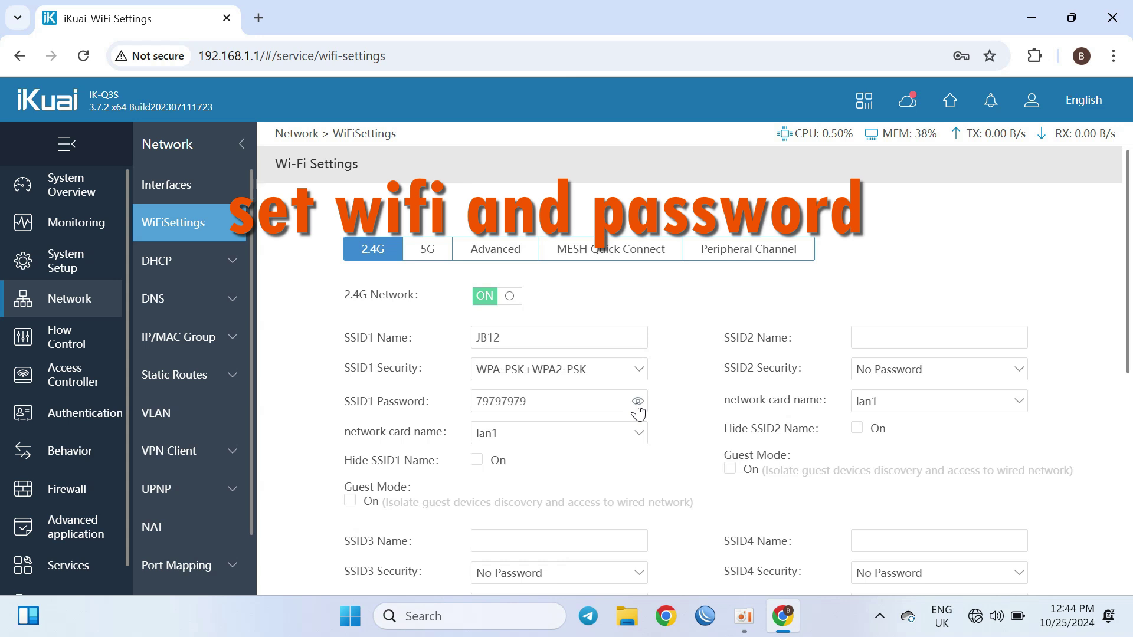
click(527, 393)
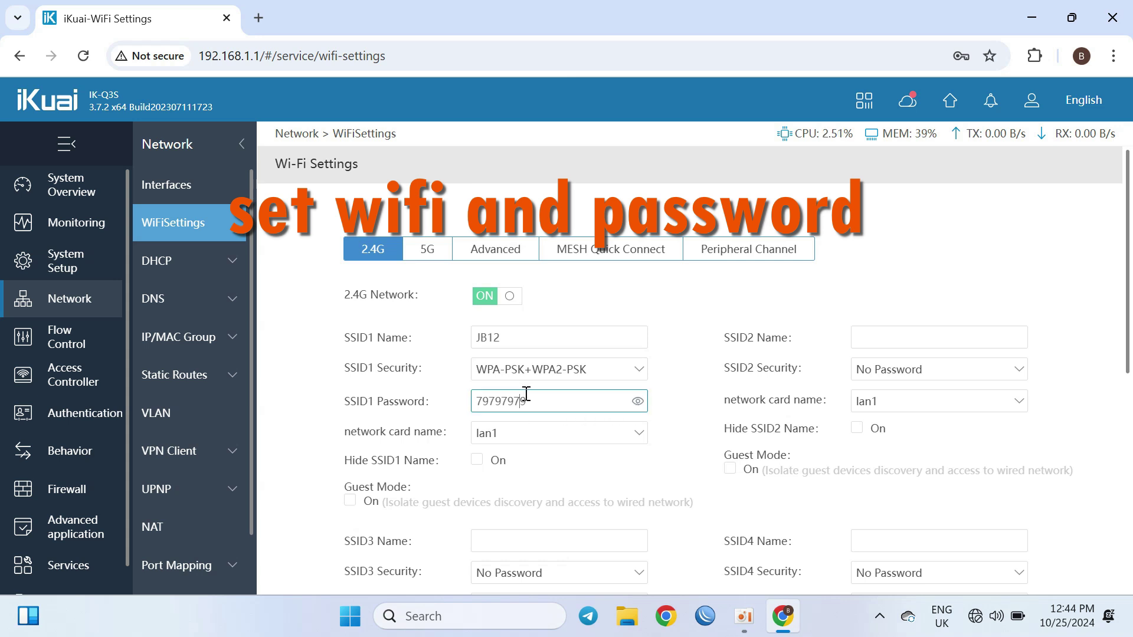
drag(551, 404, 374, 438)
click(374, 438)
click(546, 337)
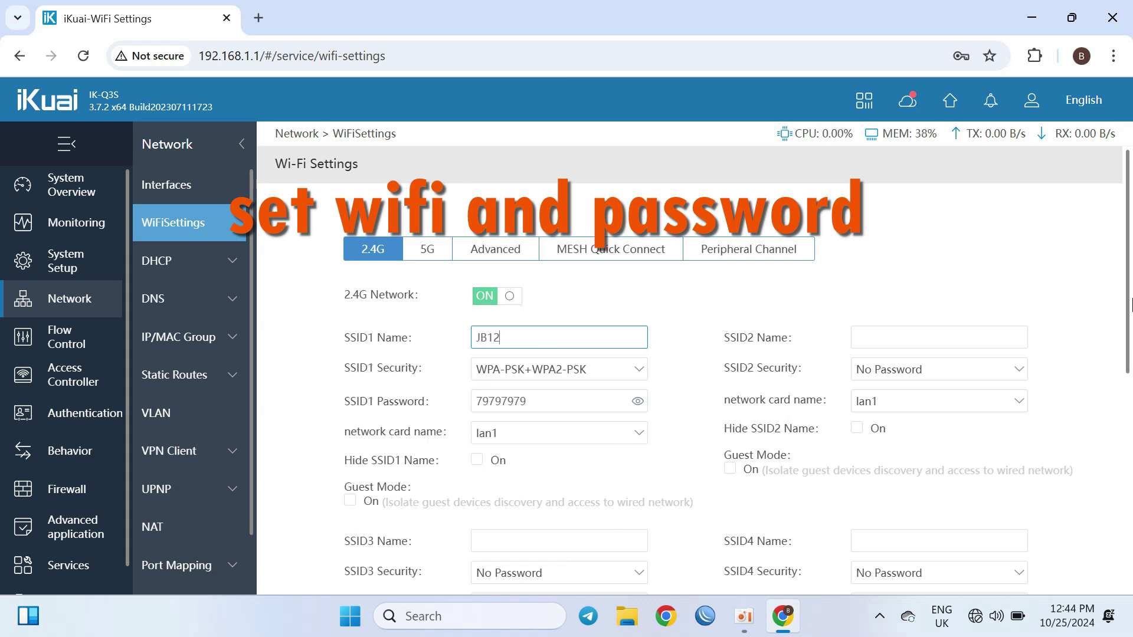
Step: Set the 2.4G channel to 3 and save the settings
drag(1130, 304, 1130, 540)
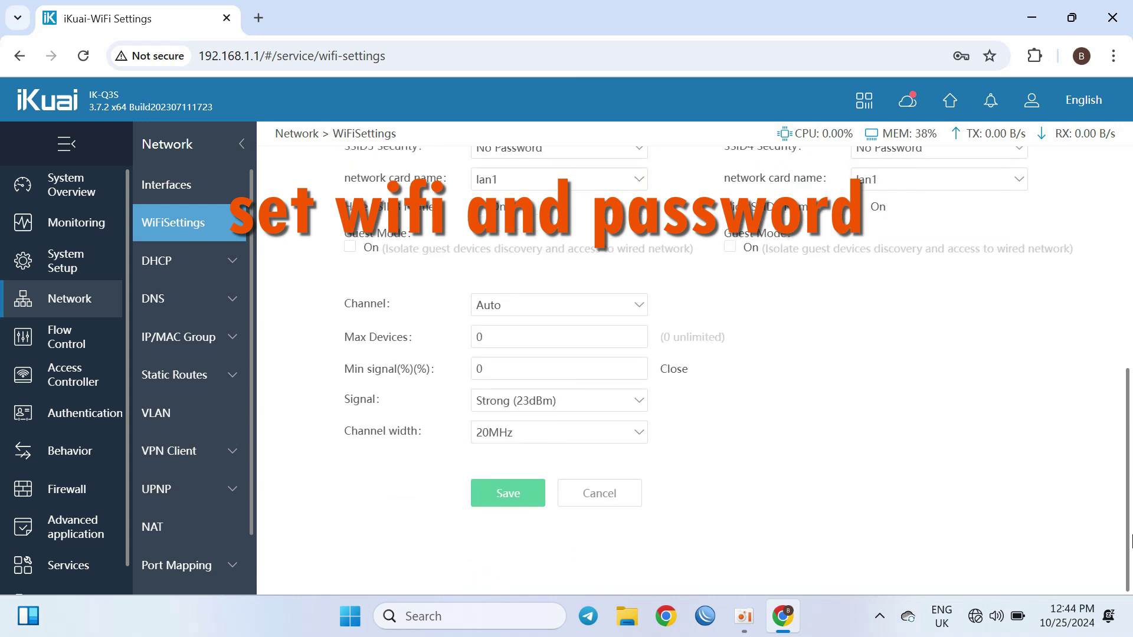
click(631, 337)
click(611, 318)
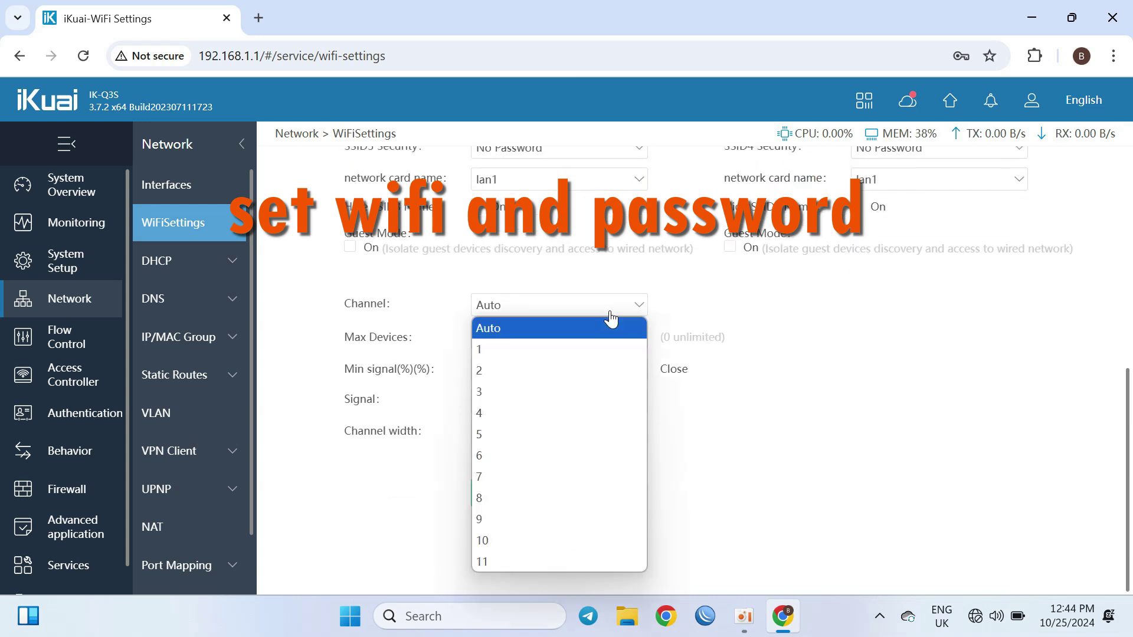
click(515, 391)
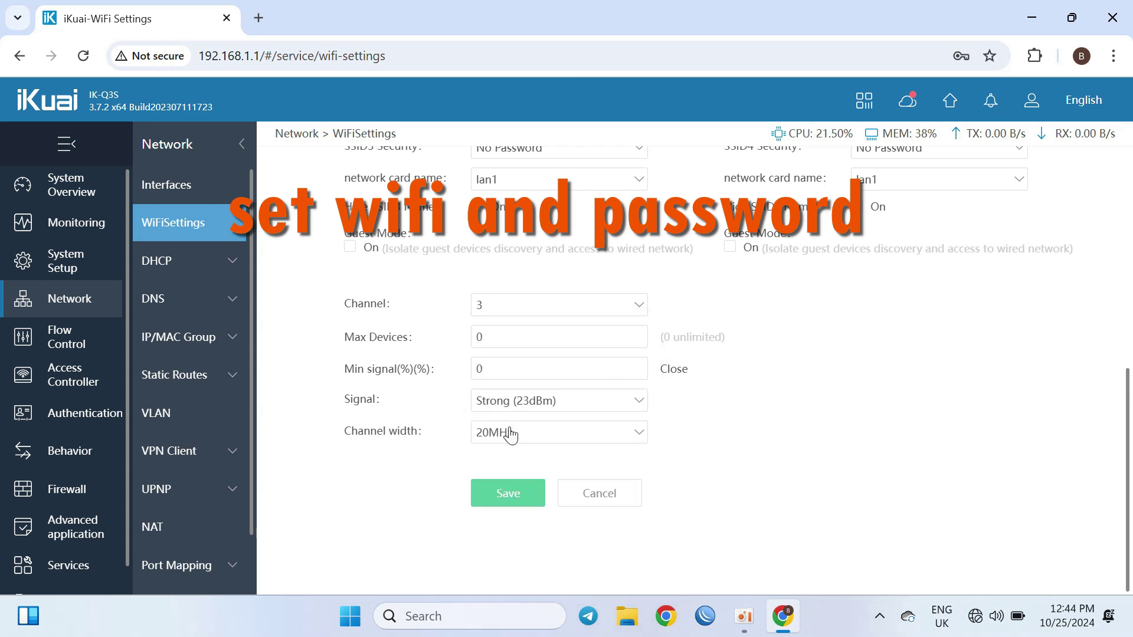
click(504, 500)
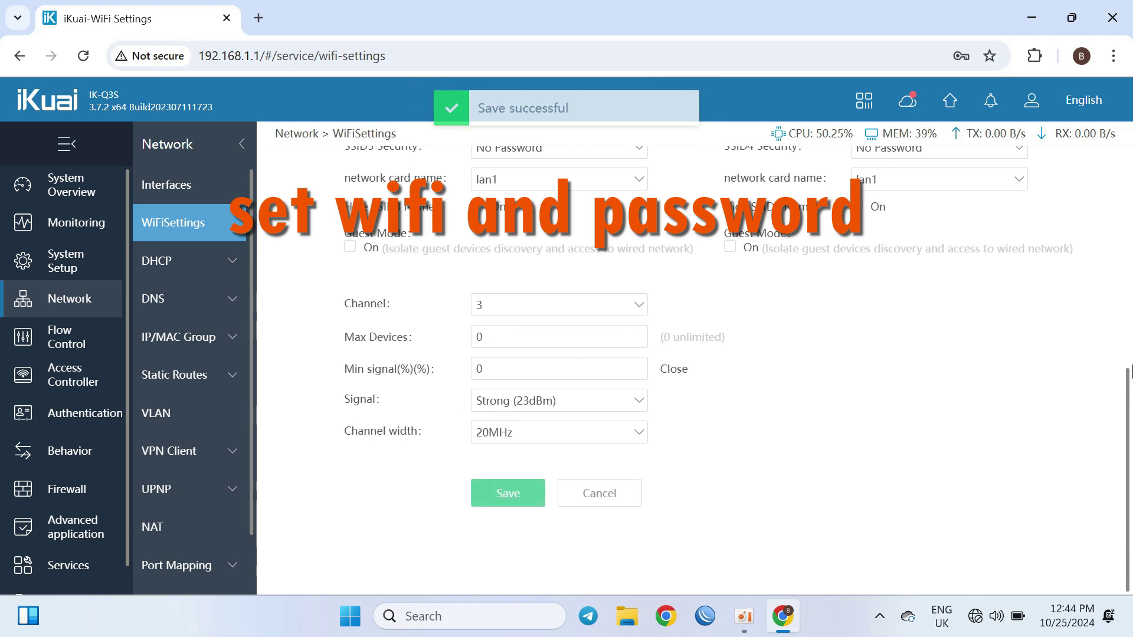
drag(1131, 475, 1131, 180)
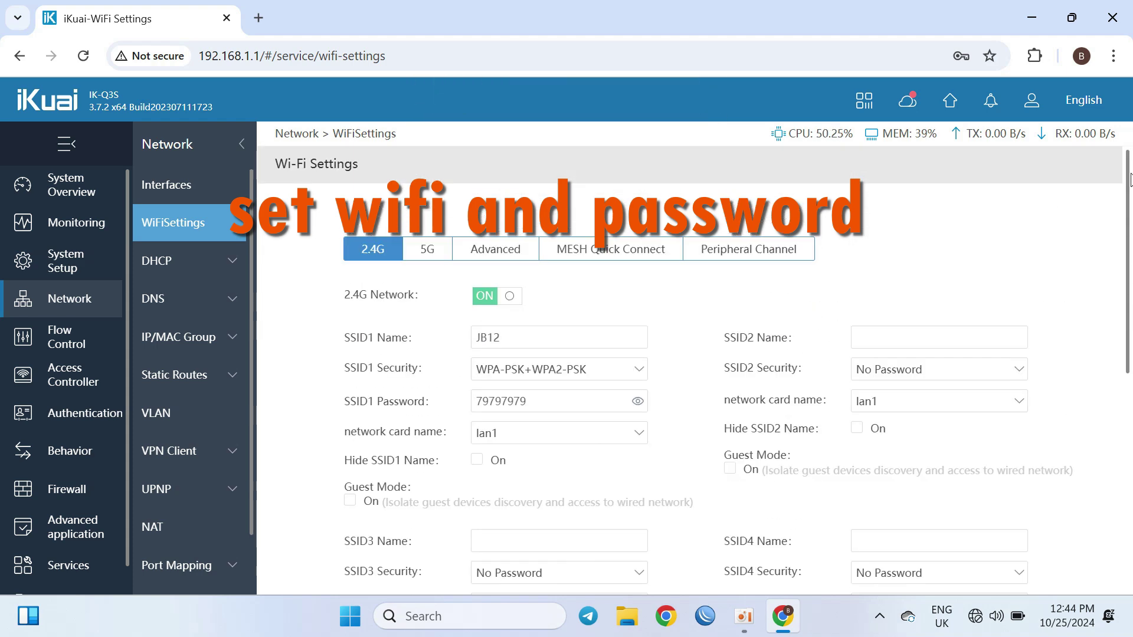
click(426, 253)
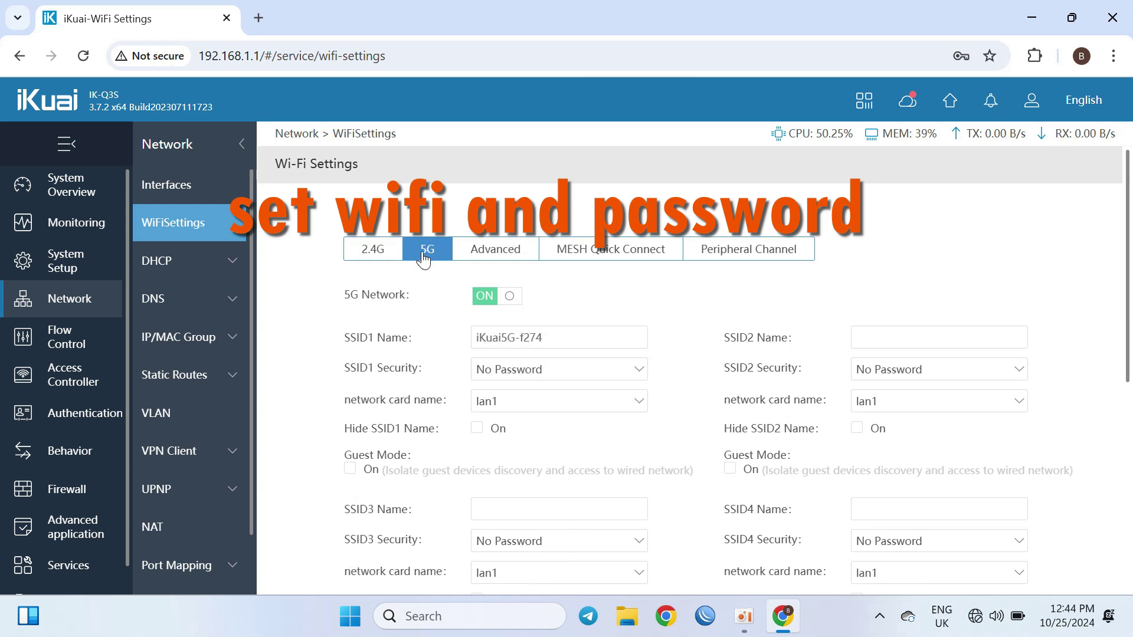
Step: Rename the 5G network to JB12_5G
click(560, 335)
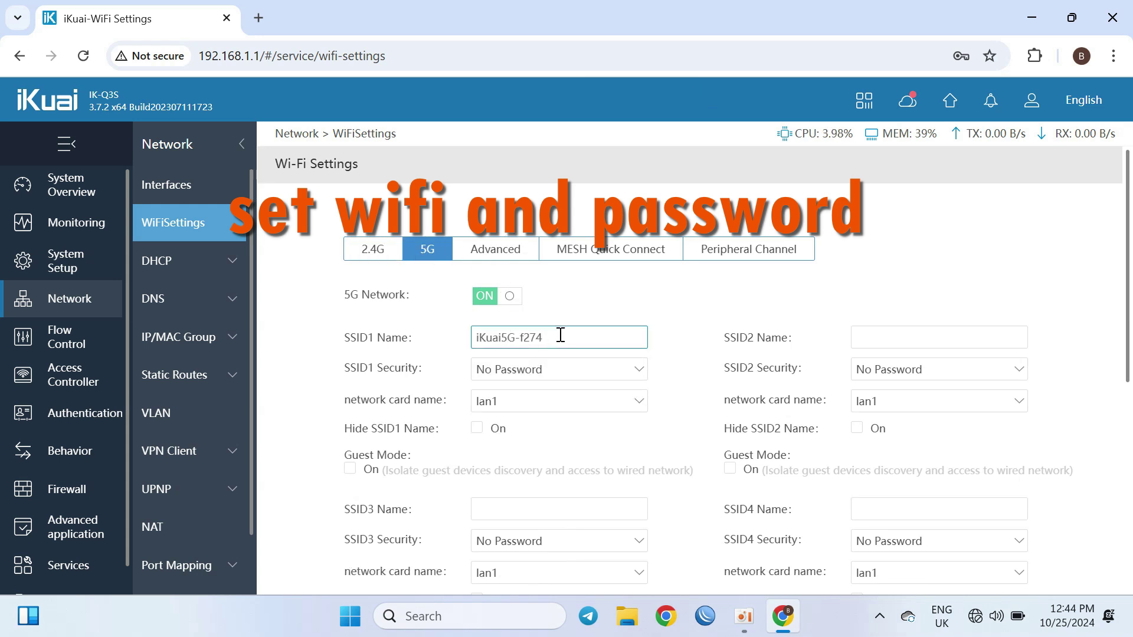
click(501, 341)
key(BackSpace)
key(BackSpace)
key(BackSpace)
key(BackSpace)
key(BackSpace)
text(B12_)
Step: Set the 5G security to WPA-PSK+WPA2-PSK and enter the Wi-Fi password
click(524, 367)
click(539, 387)
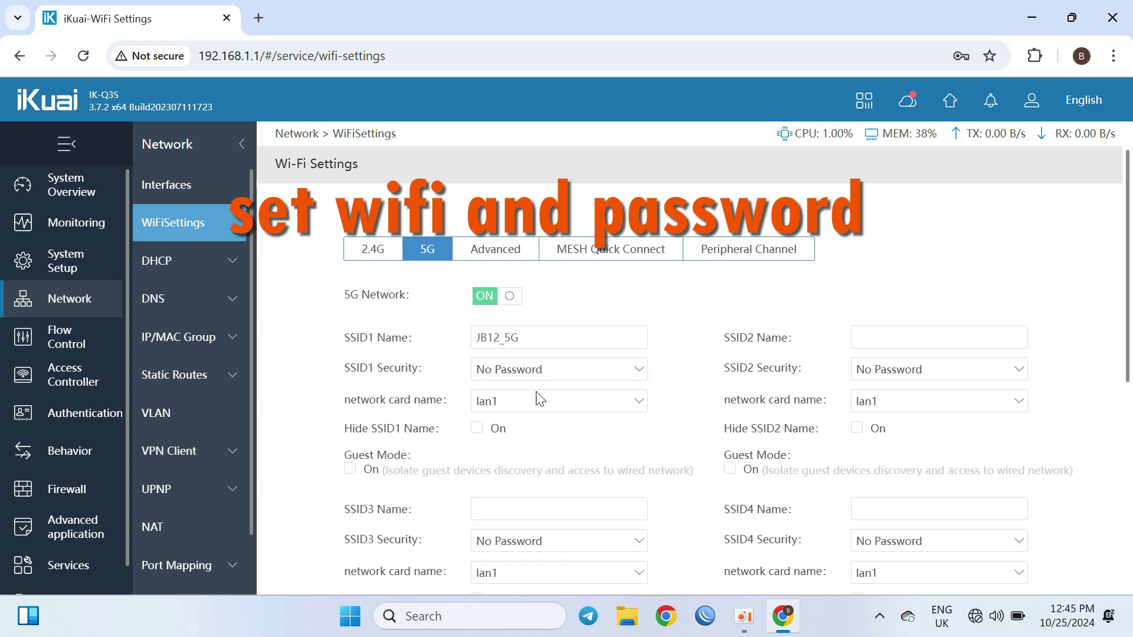
click(524, 400)
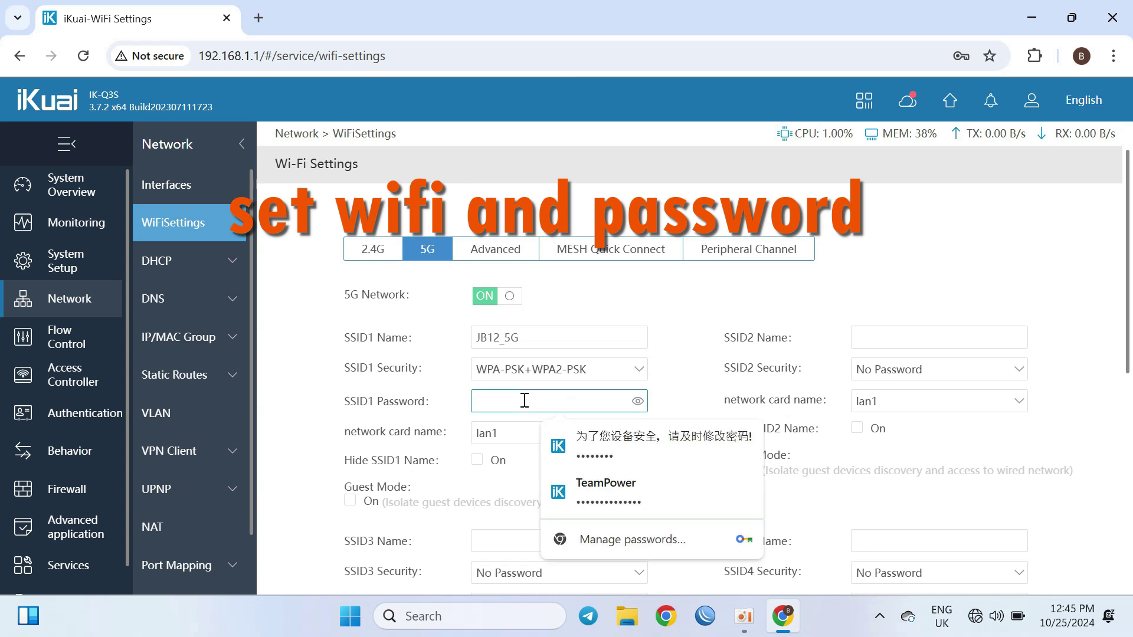
text(••••••••)
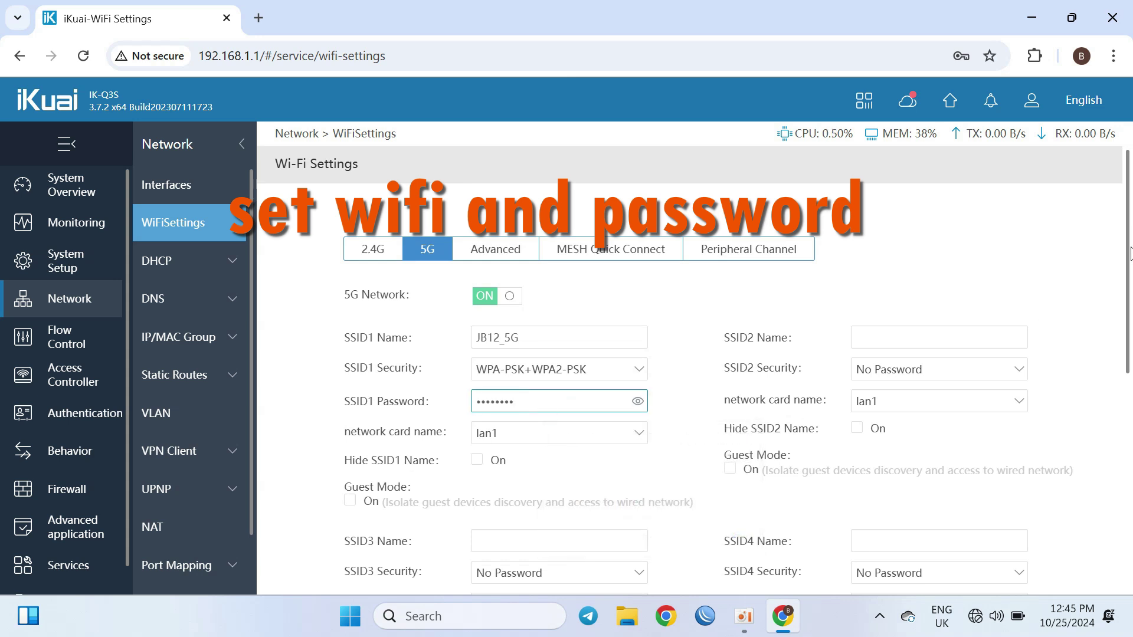
Step: Set the 5G channel width to 80MHz and save the settings
scroll(1109, 354, down, 7)
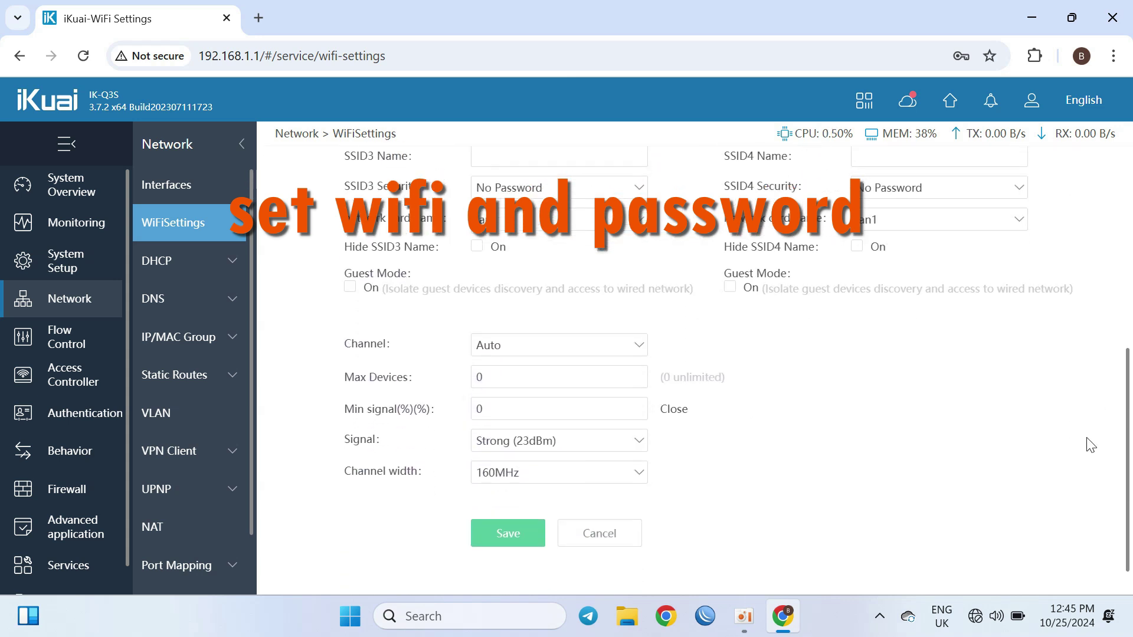
scroll(1094, 463, down, 1)
click(519, 441)
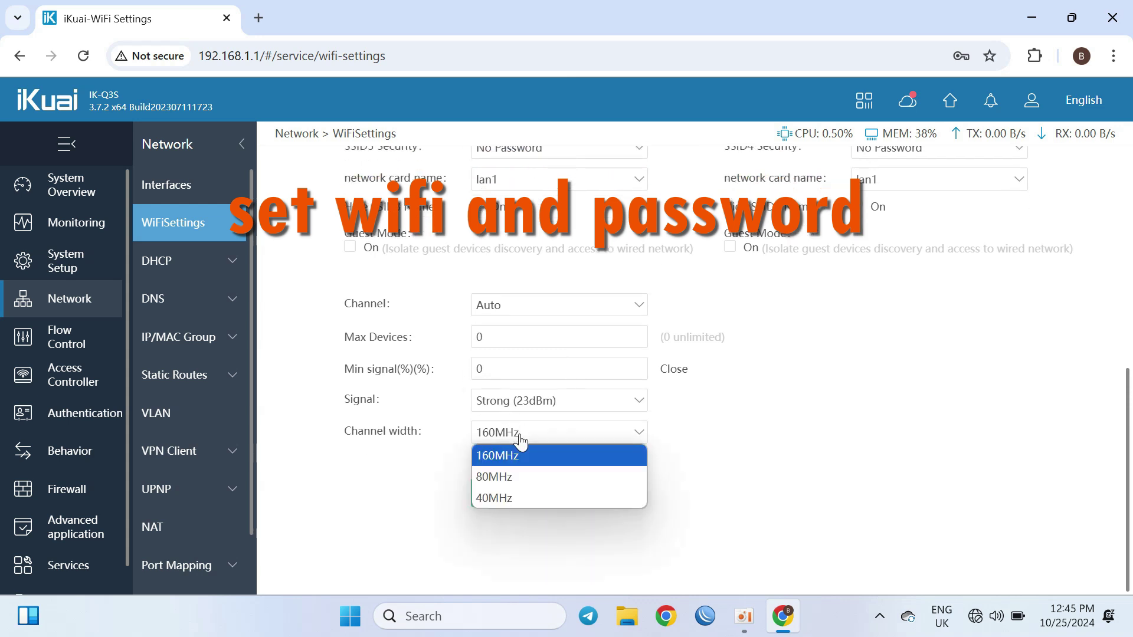
click(512, 471)
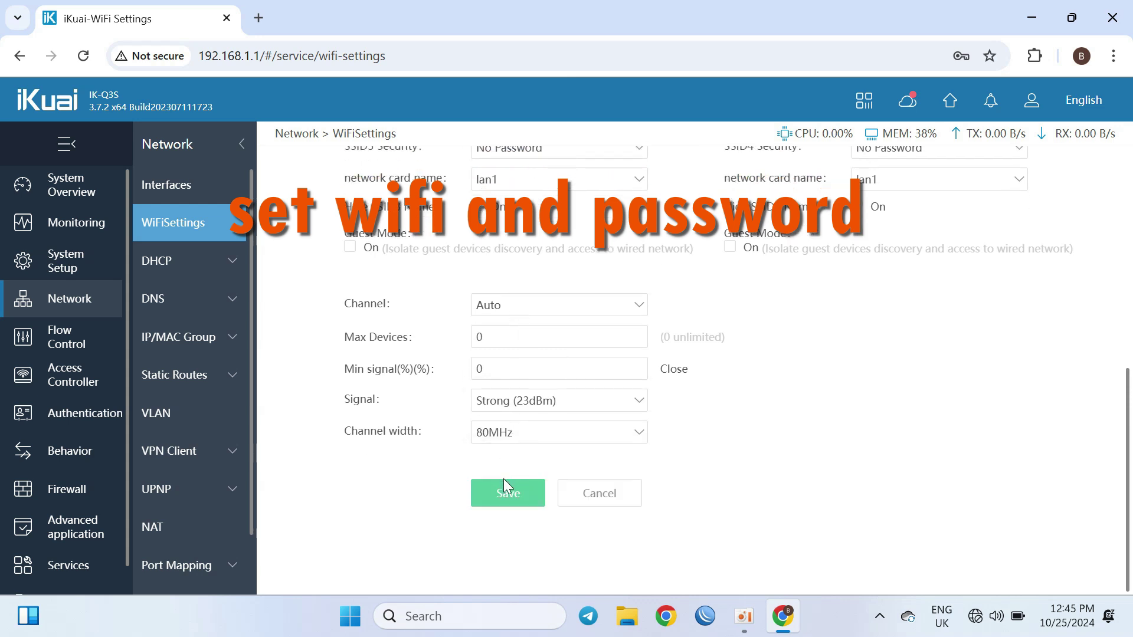
click(506, 500)
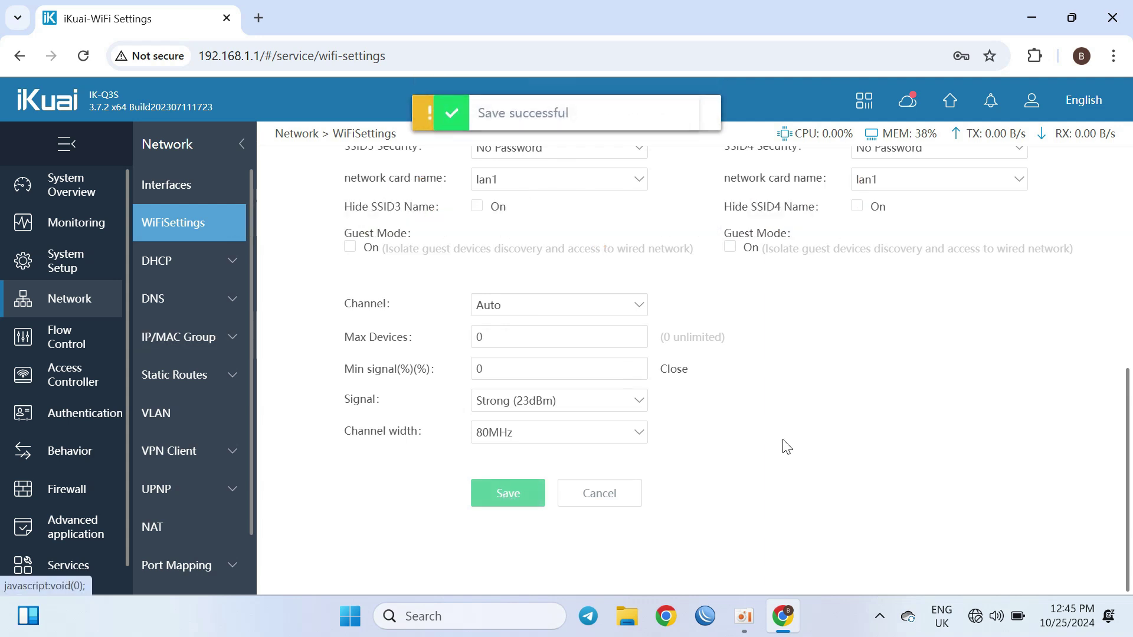
click(204, 271)
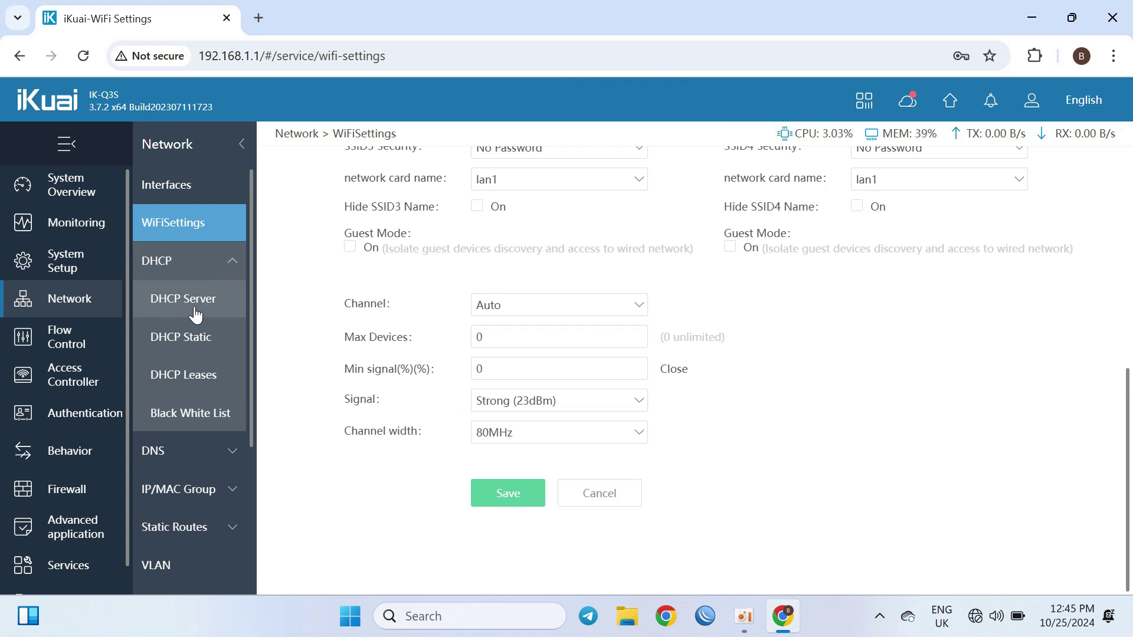
Step: Edit the lan1 DHCP server entry to use DNS 8.8.8.8 and 8.8.4.4
click(195, 316)
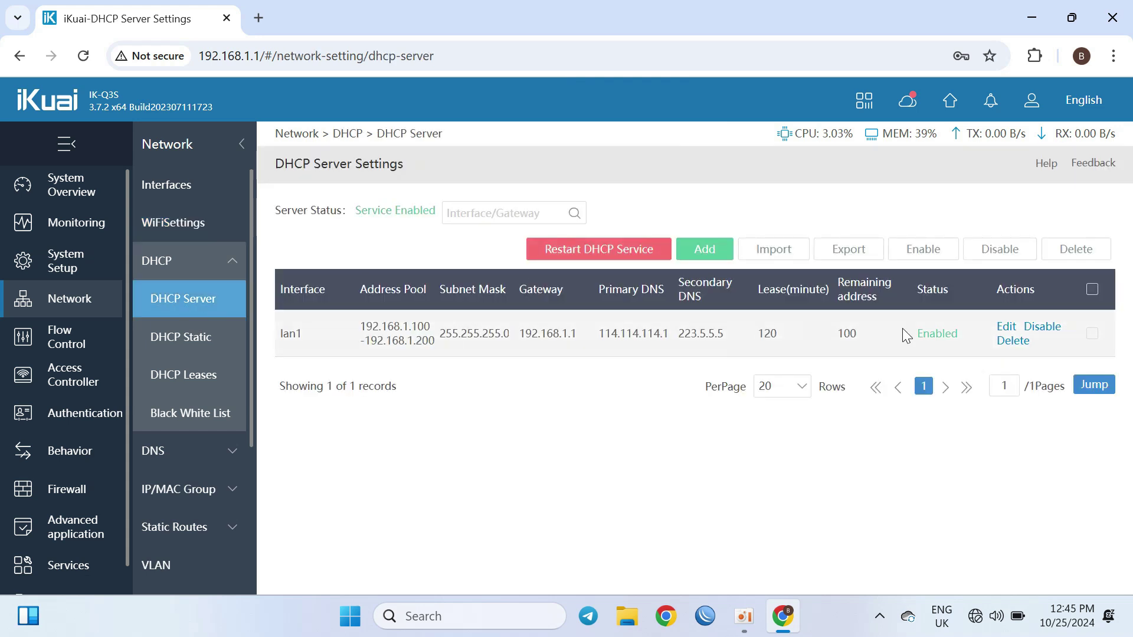
click(1006, 326)
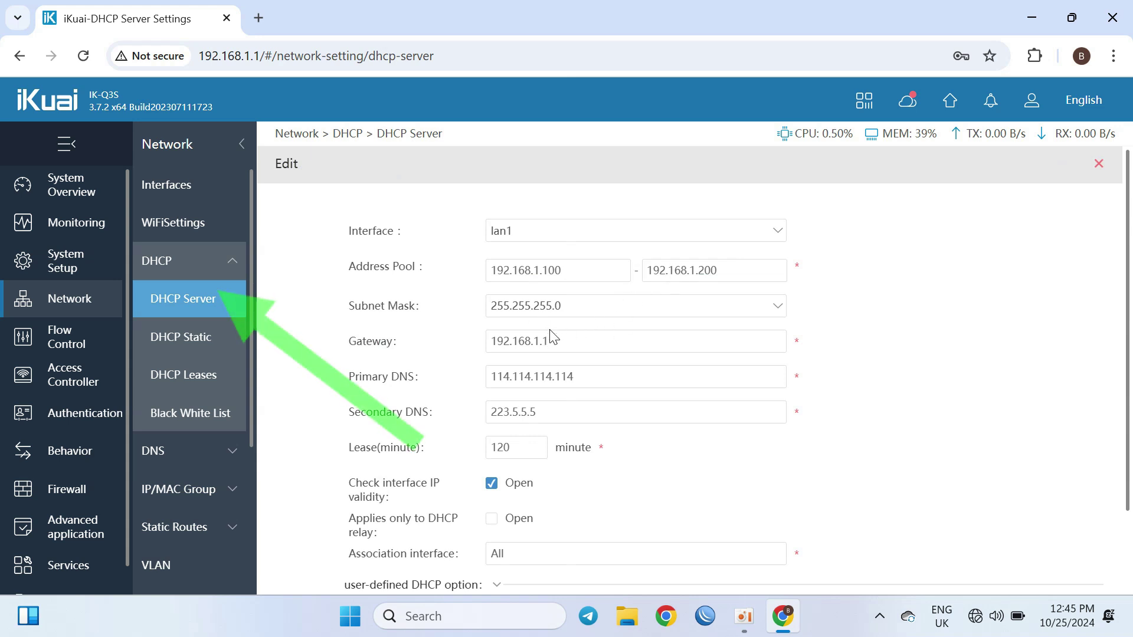
double_click(656, 377)
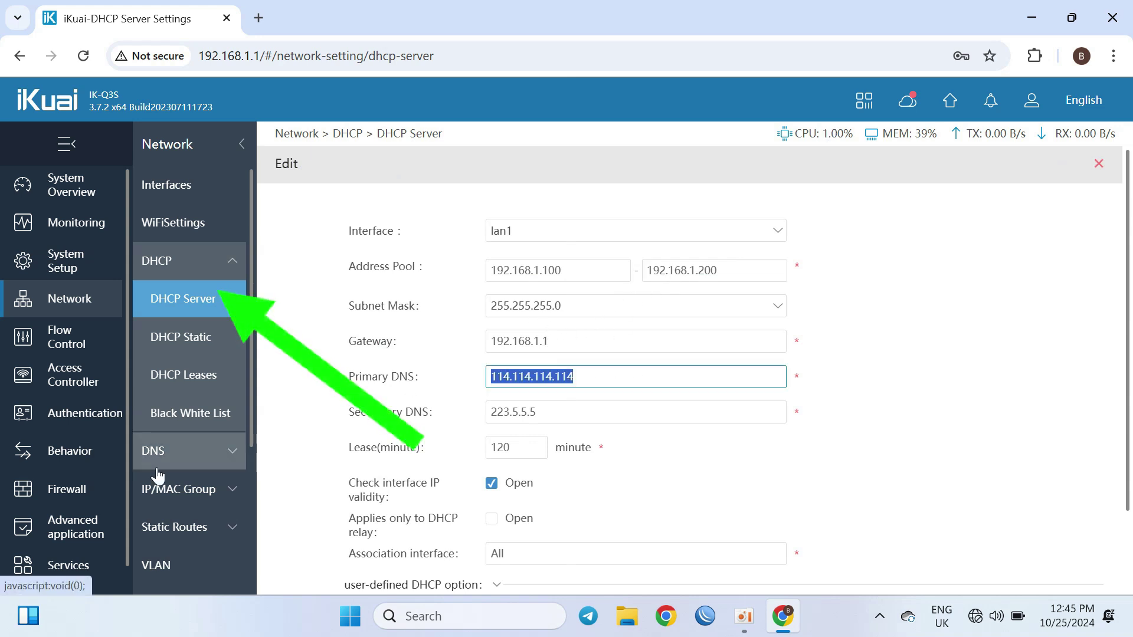
key(BackSpace)
text(8.8.8.8)
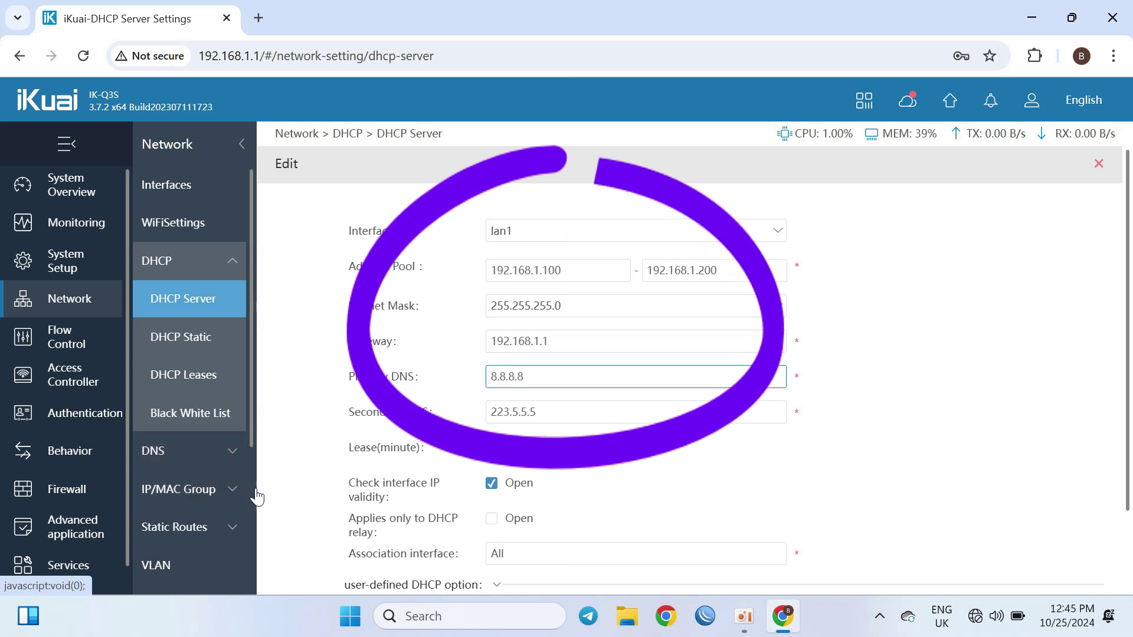
double_click(556, 407)
key(BackSpace)
text(8.)
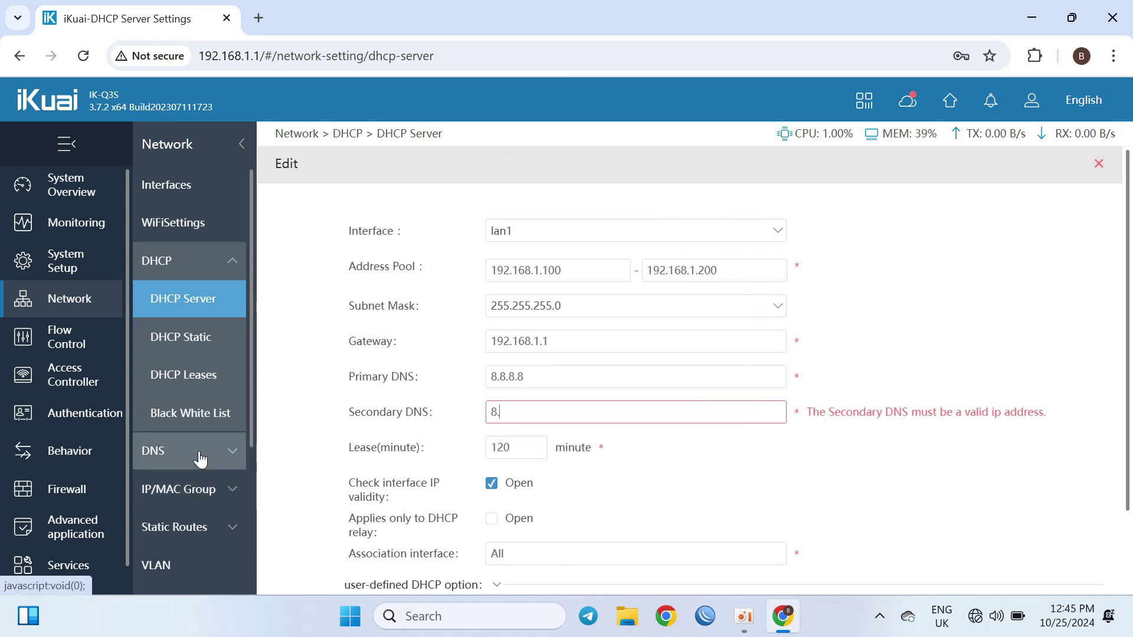
text(8.4.4)
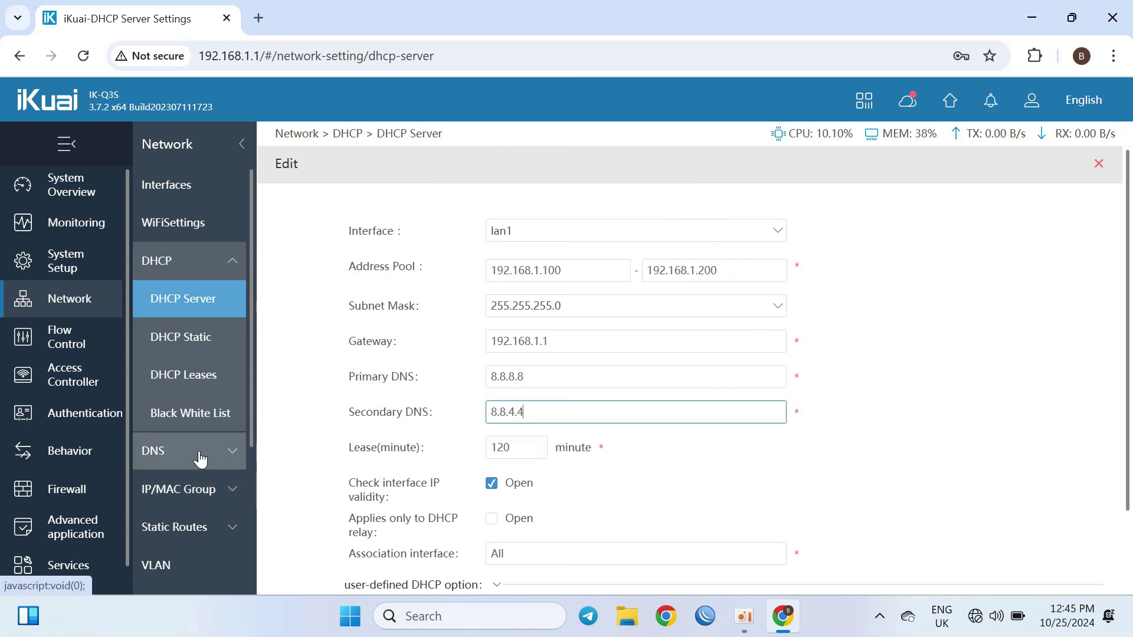
Step: Set the DHCP lease time to 20 minutes and save the entry
click(496, 447)
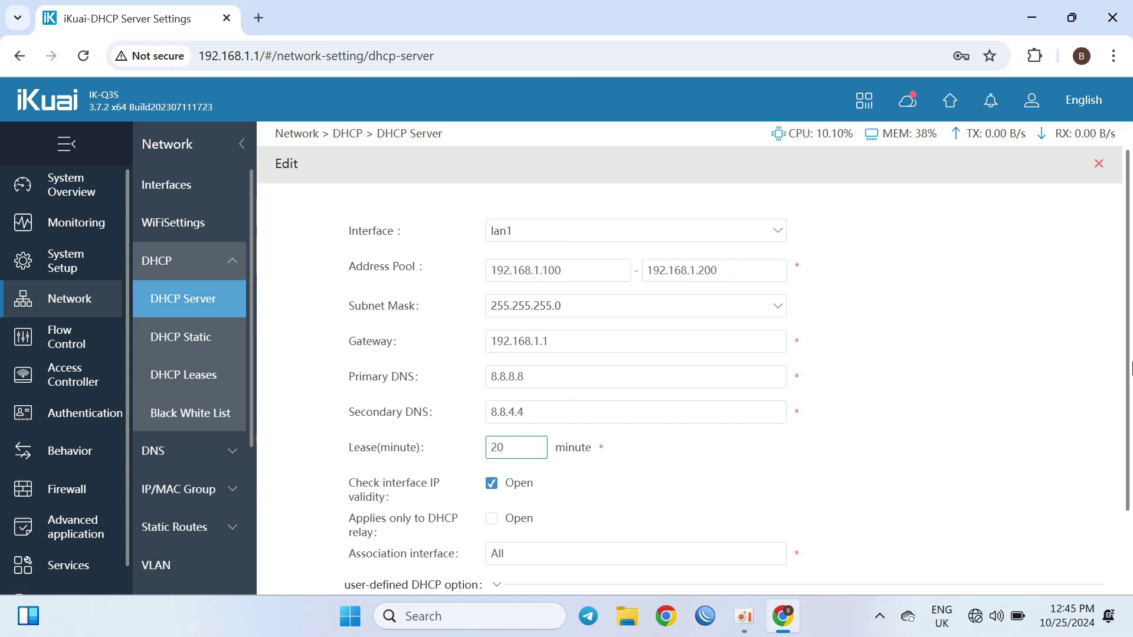
drag(1123, 389, 1122, 469)
click(522, 536)
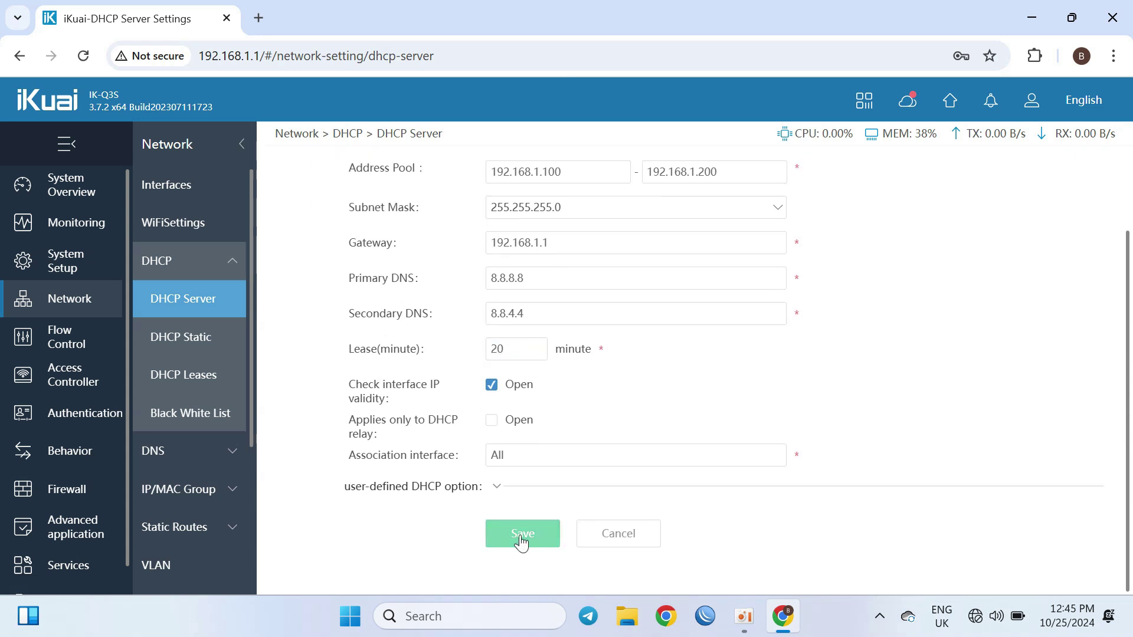
double_click(523, 542)
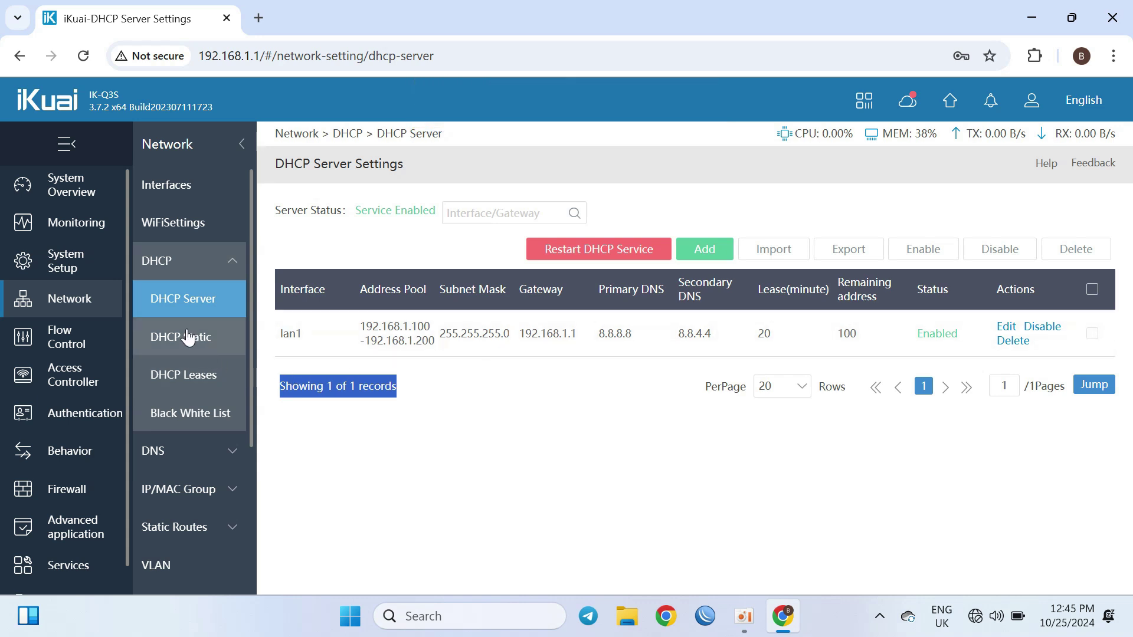
click(89, 315)
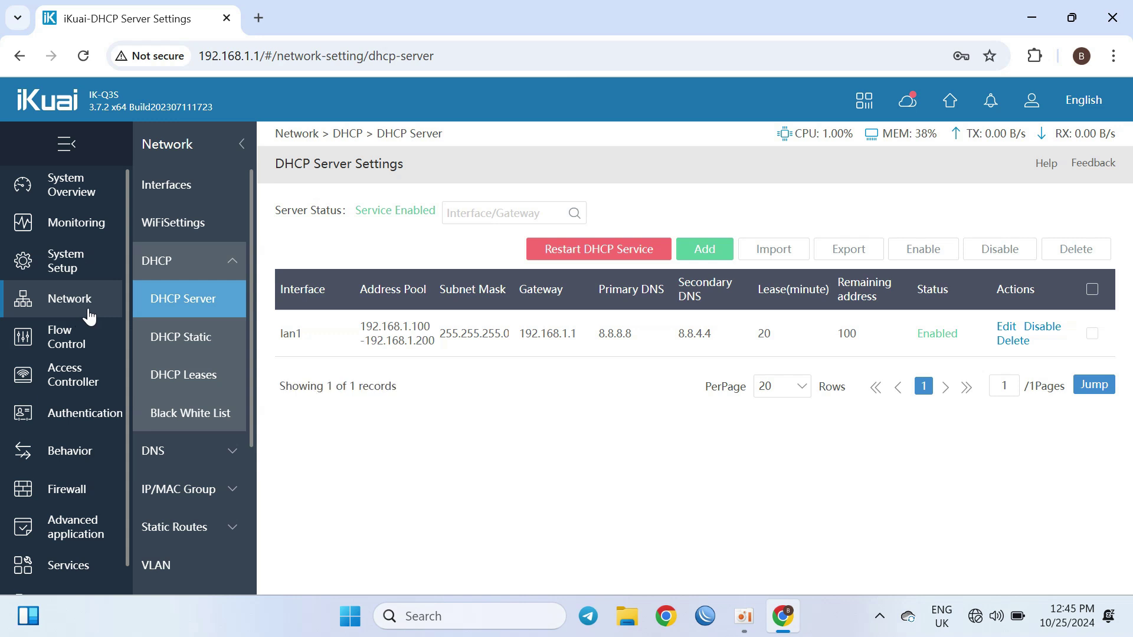
click(183, 219)
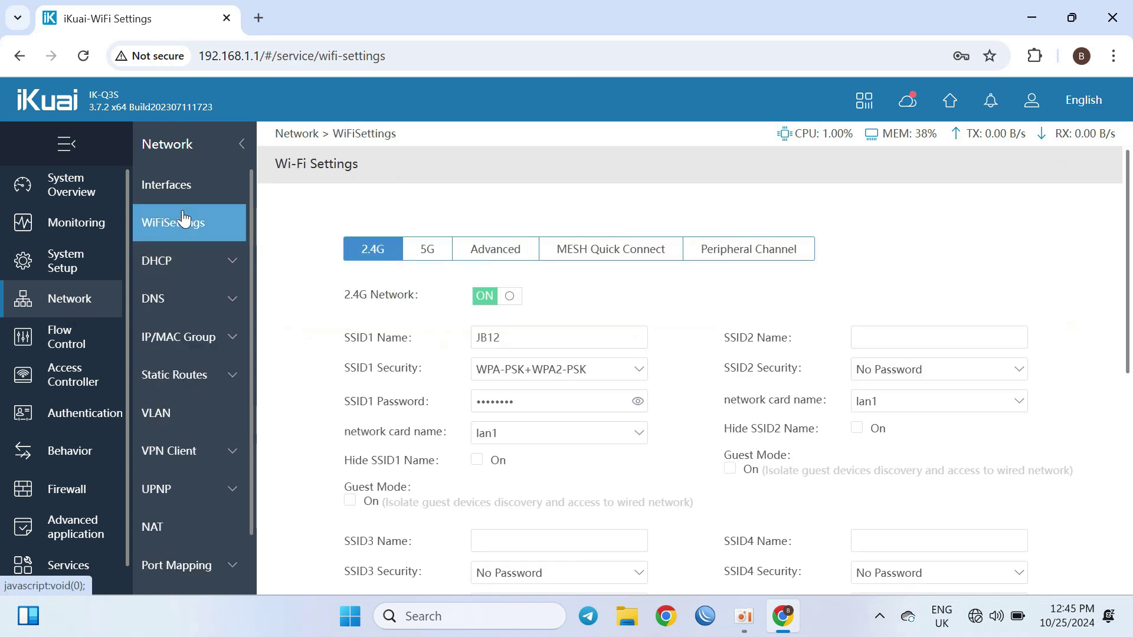
Step: Save wan1 with the DHCP (Dynamic Assigned) access mode, then bring up the DNS Settings page
click(181, 189)
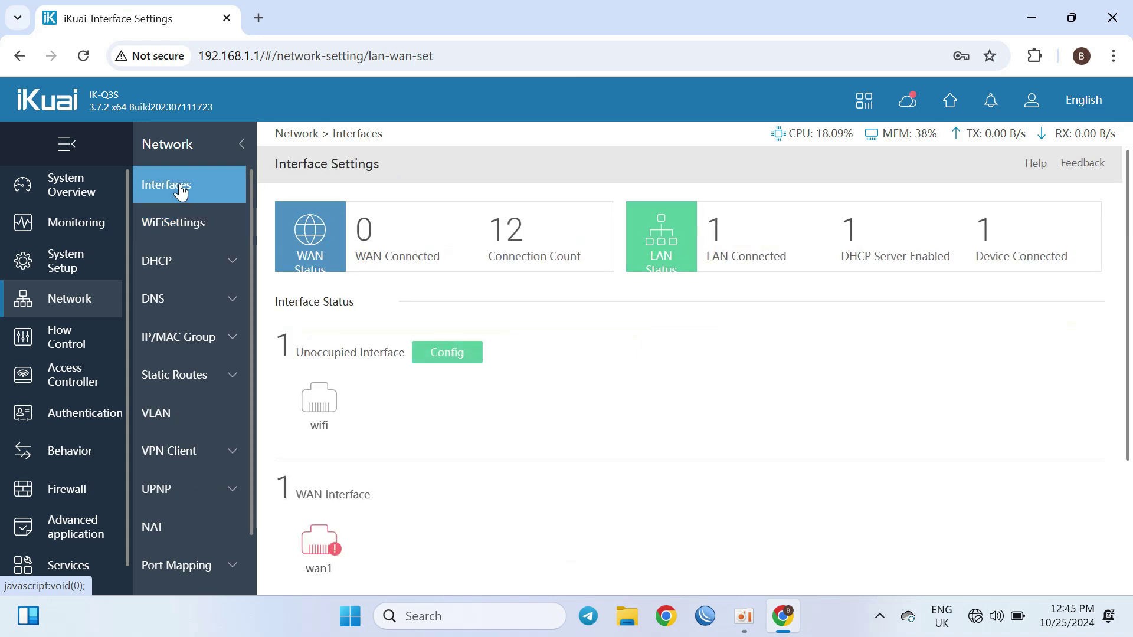
click(321, 546)
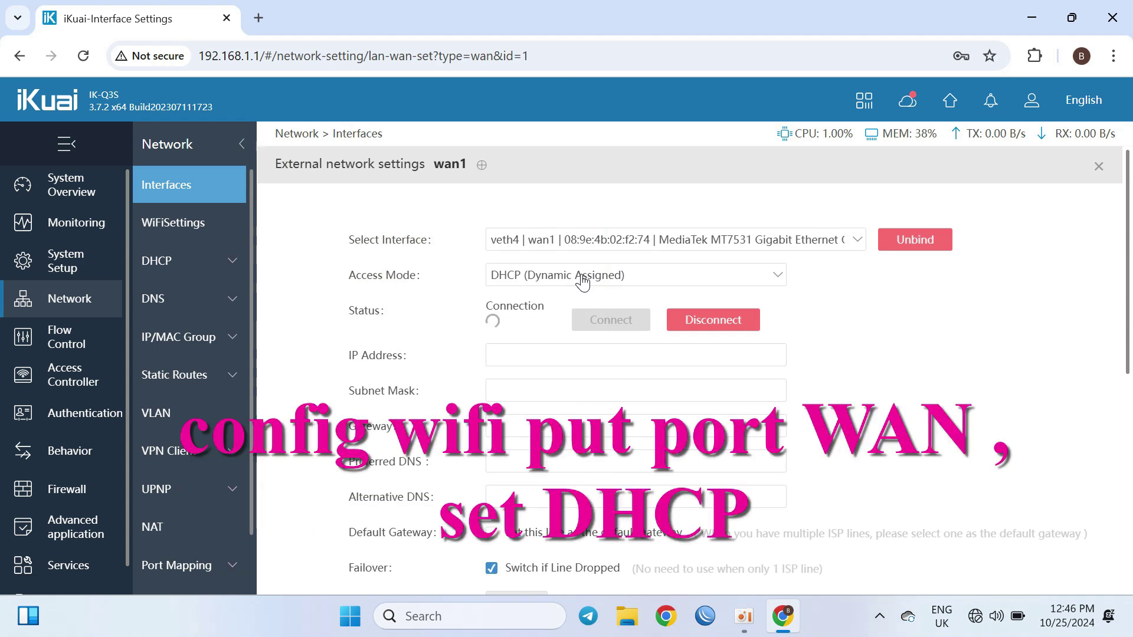
drag(1127, 248, 1111, 484)
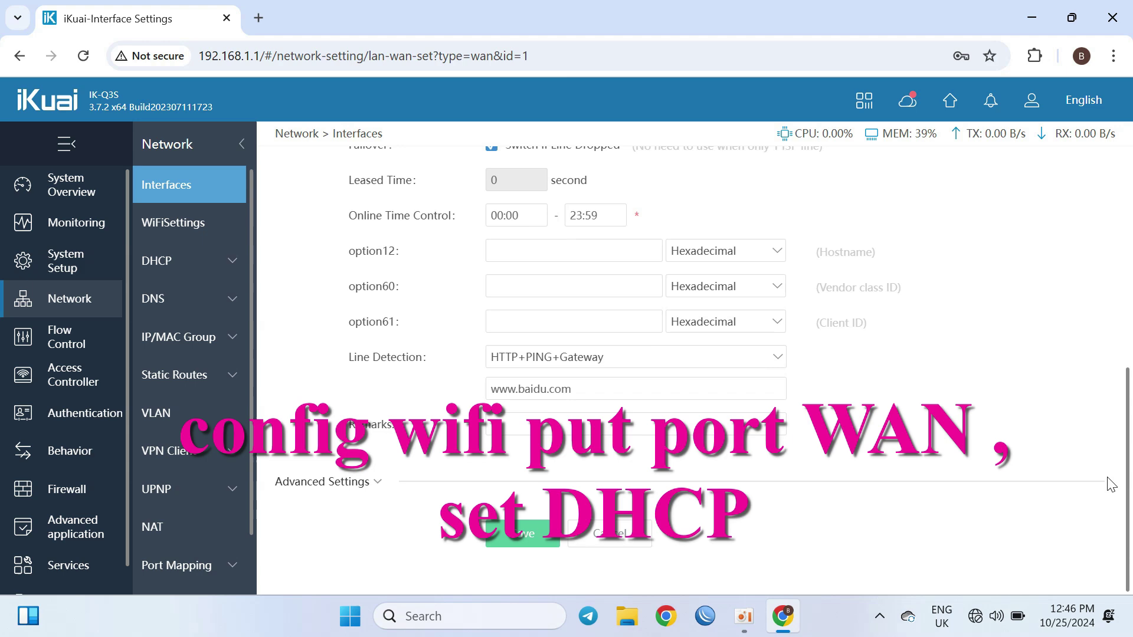
click(512, 538)
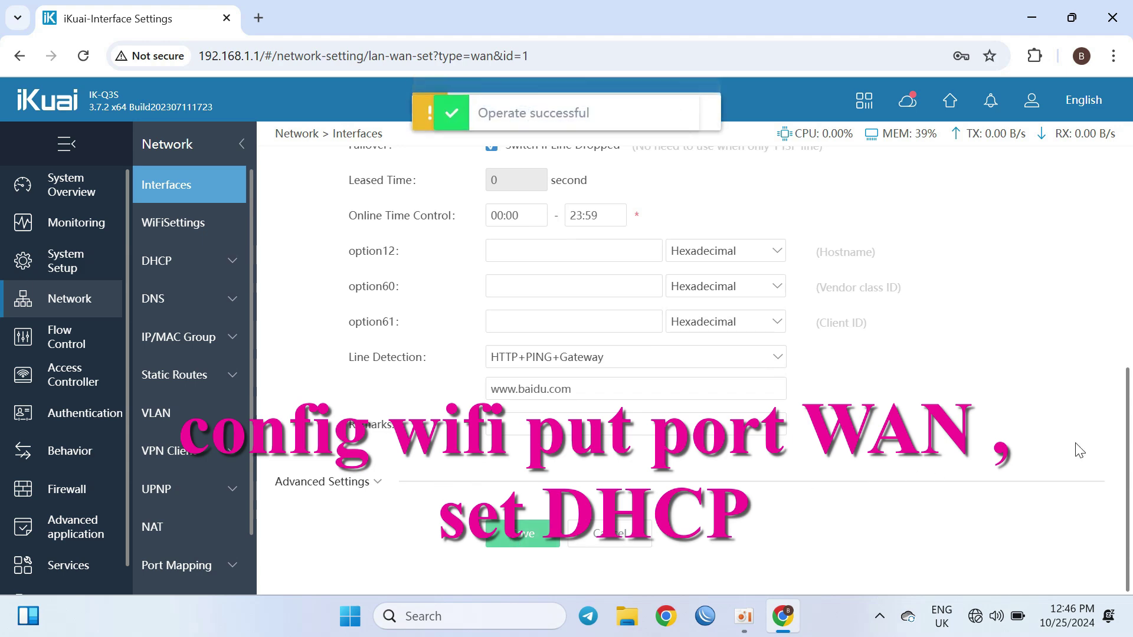
drag(1127, 425, 1130, 213)
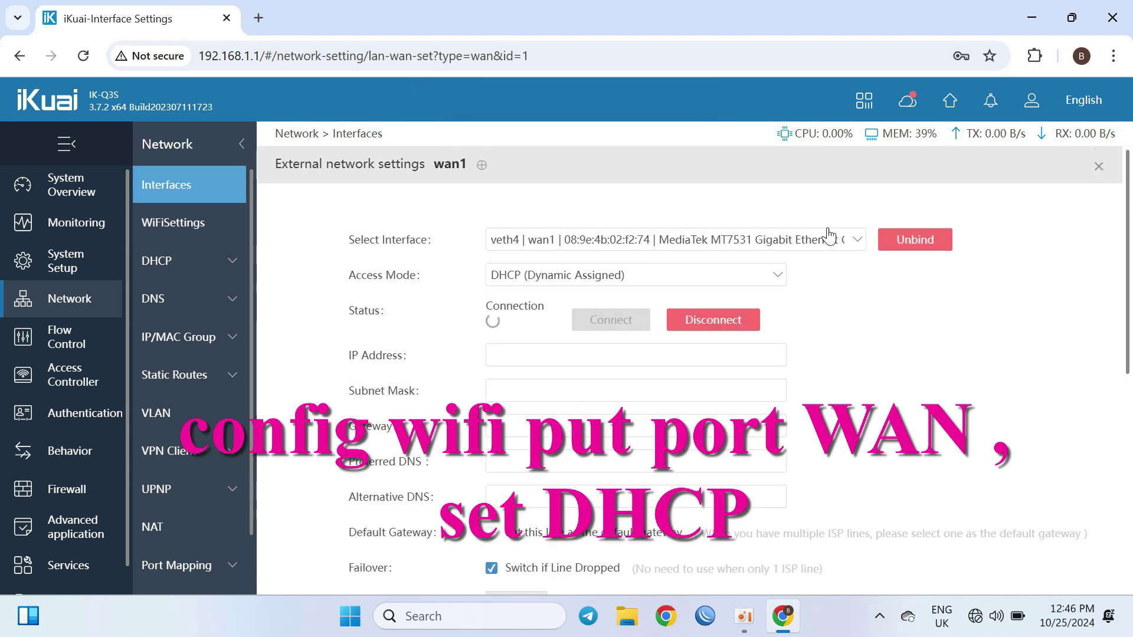
click(751, 283)
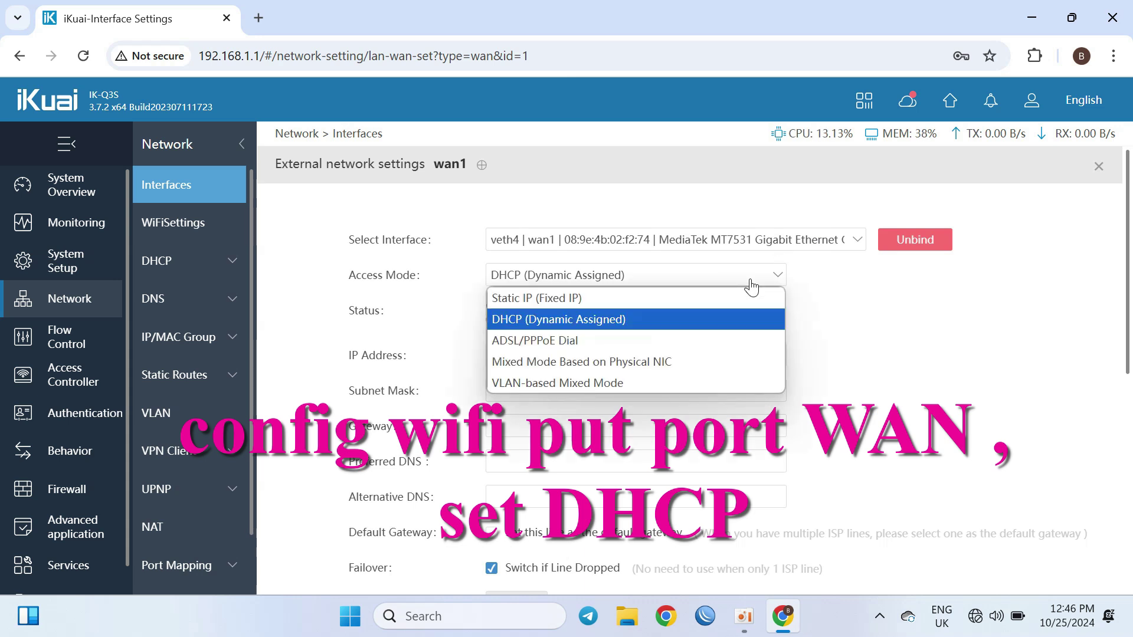
click(538, 321)
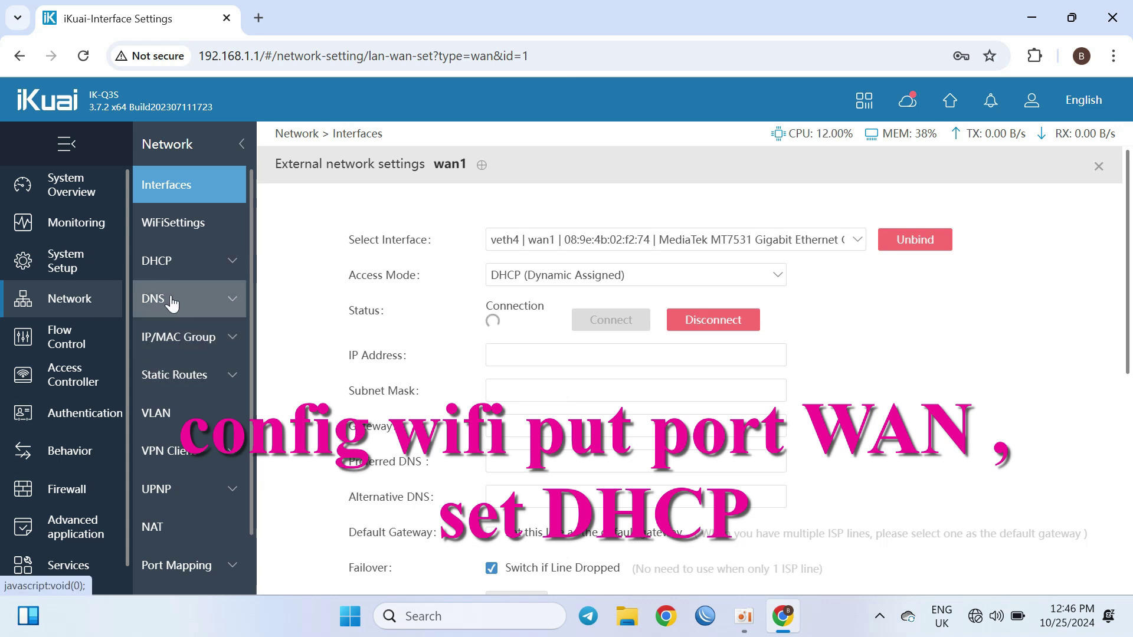
click(186, 314)
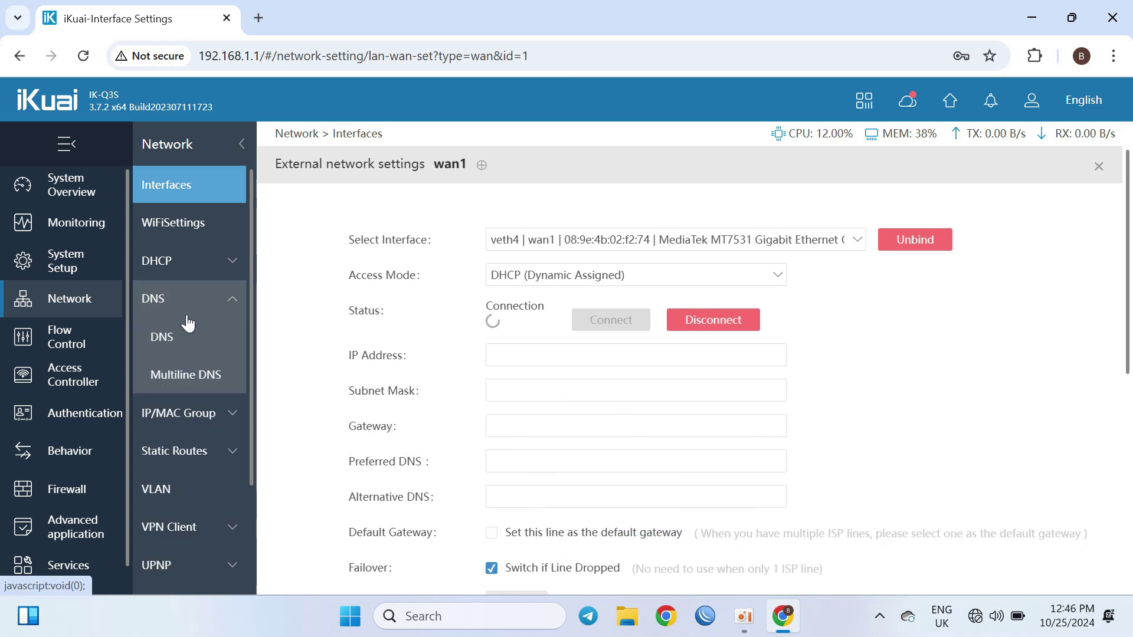
click(177, 337)
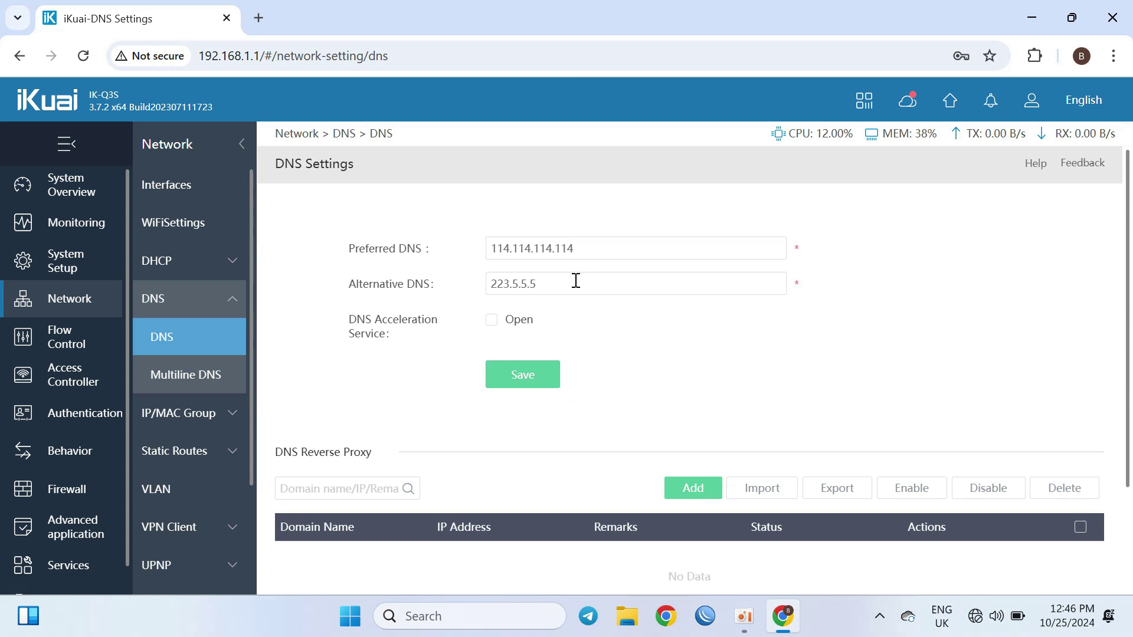
Step: Replace the DNS servers with preferred 8.8.8.8 and alternative 8.8.4.4, and save
drag(577, 272, 402, 230)
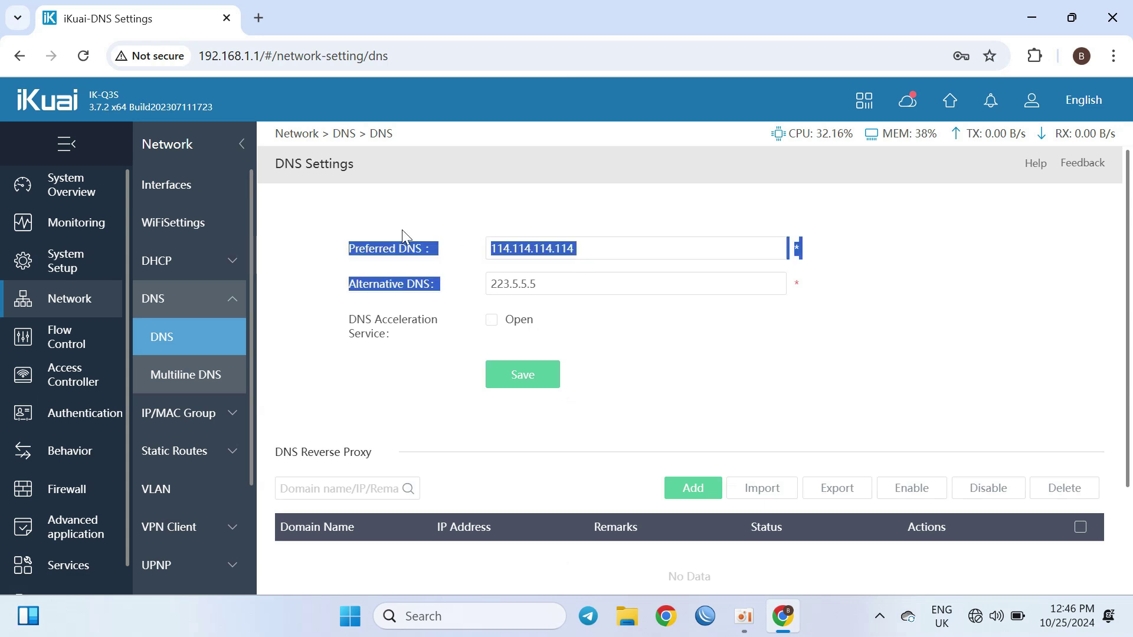
click(622, 258)
key(BackSpace)
key(BackSpace)
key(BackSpace)
key(BackSpace)
key(BackSpace)
key(BackSpace)
key(BackSpace)
key(BackSpace)
key(BackSpace)
key(BackSpace)
key(BackSpace)
key(BackSpace)
key(BackSpace)
key(BackSpace)
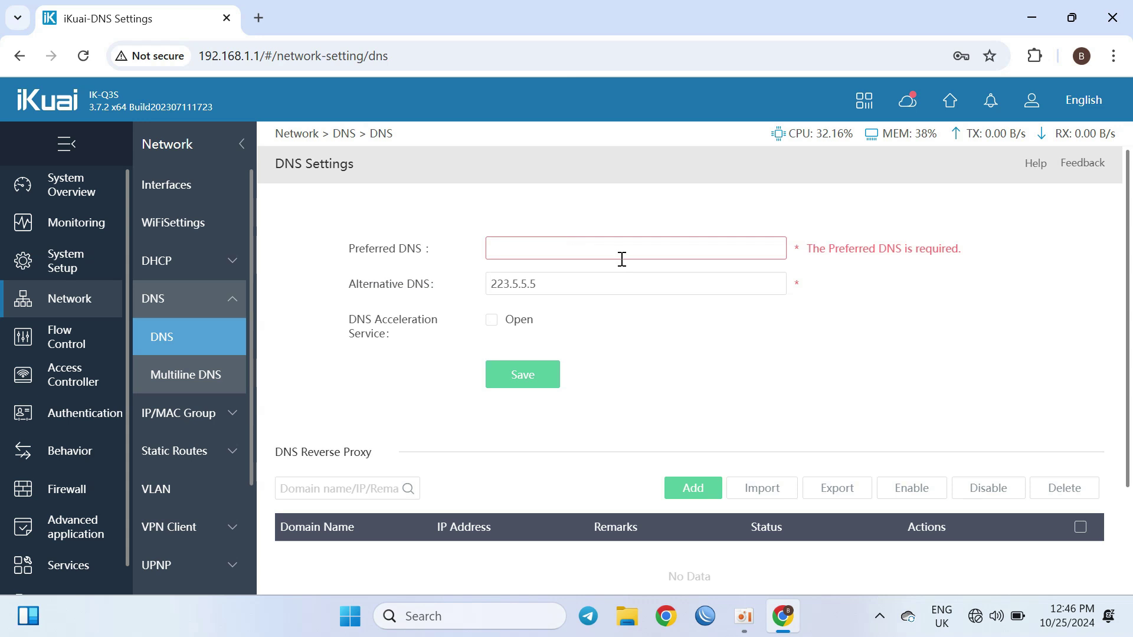
text(8.8.8.8)
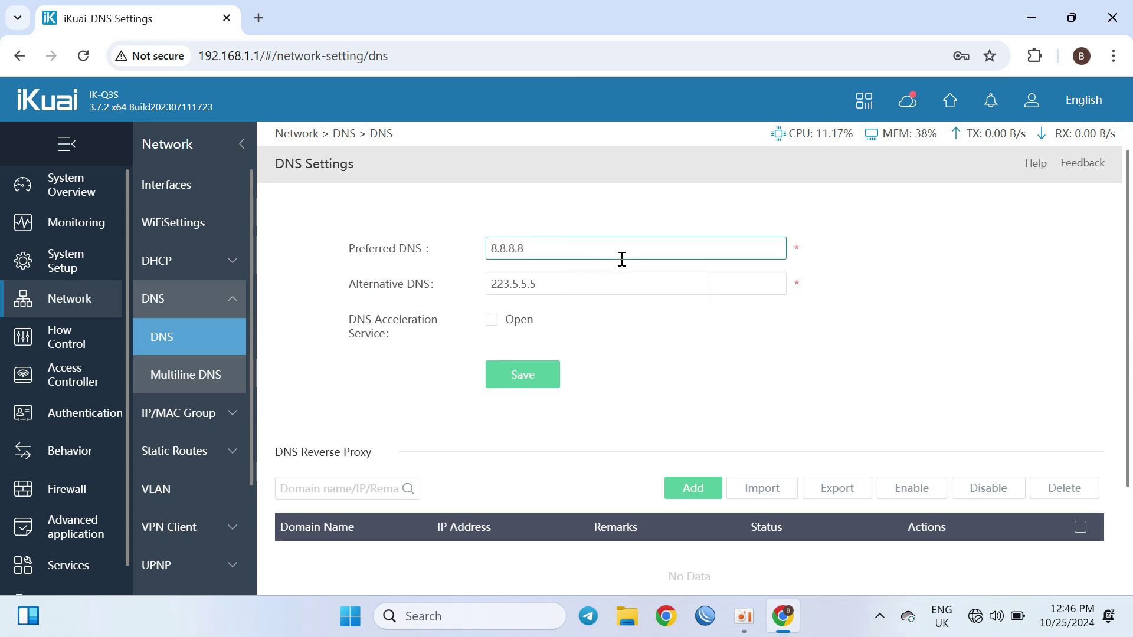
double_click(617, 283)
key(BackSpace)
text(8.8)
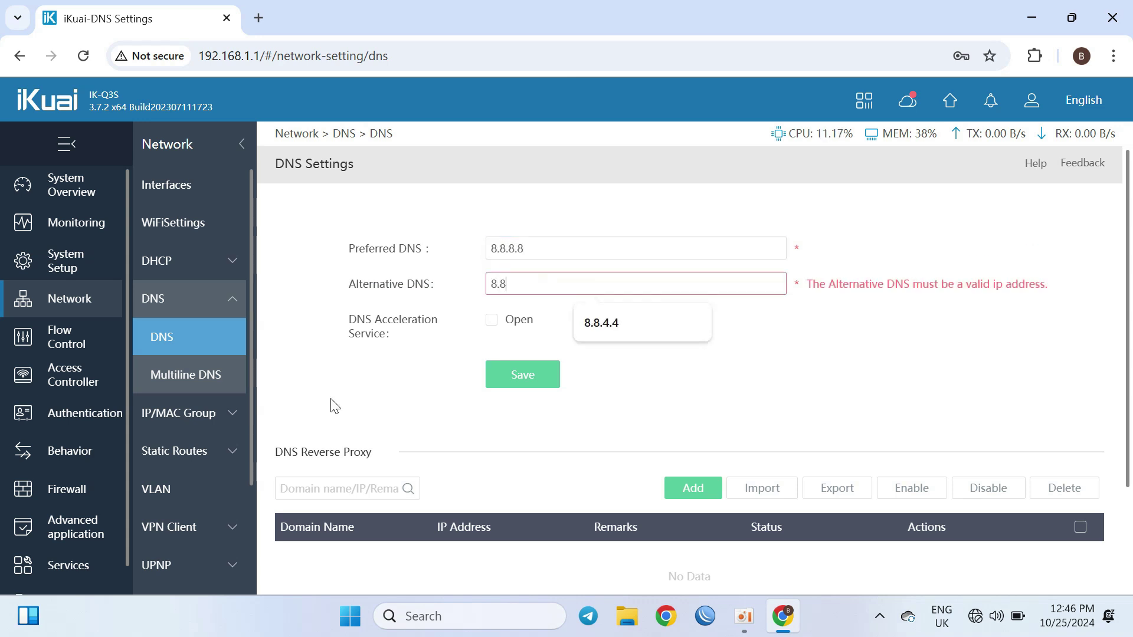
text(.4.4)
click(621, 314)
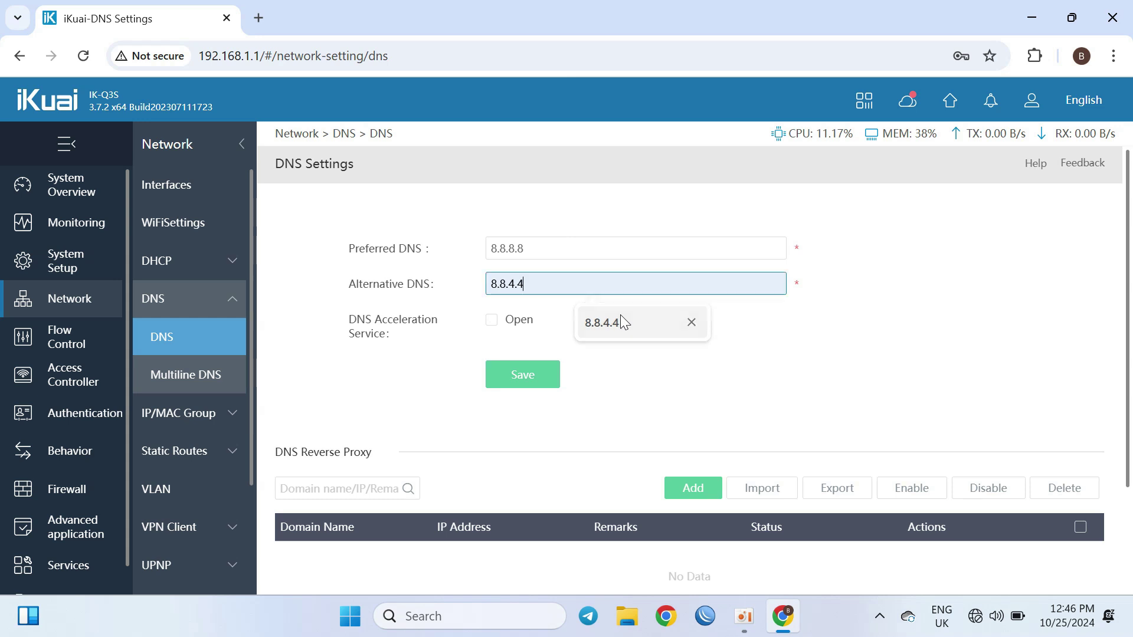
click(511, 382)
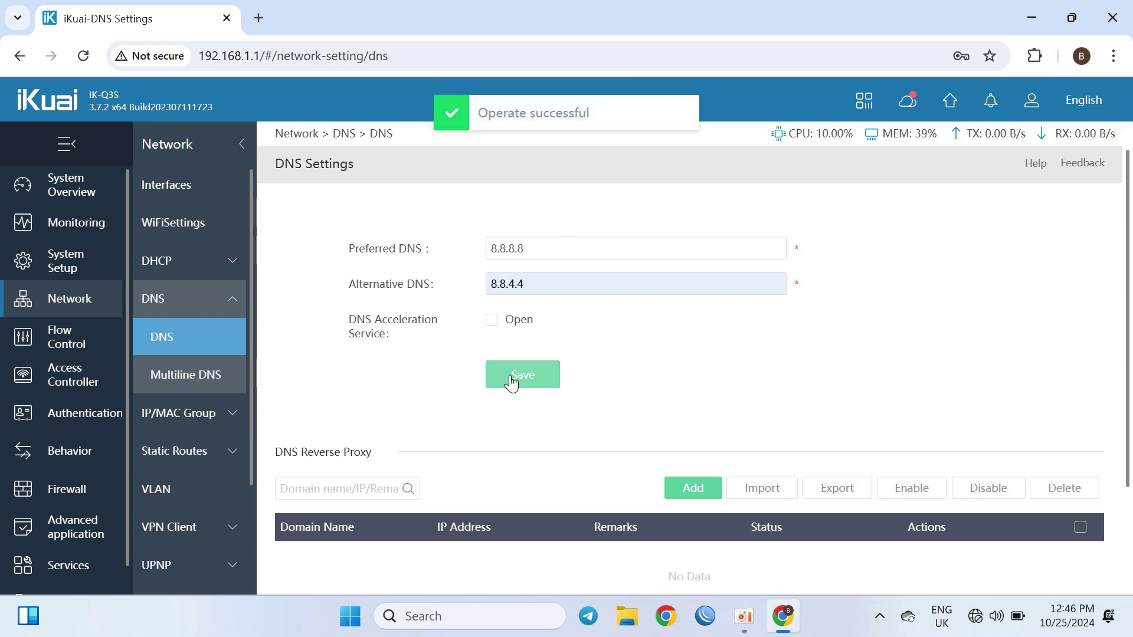
click(511, 382)
Step: Navigate through the sidebar to the DHCP Server settings page
click(208, 389)
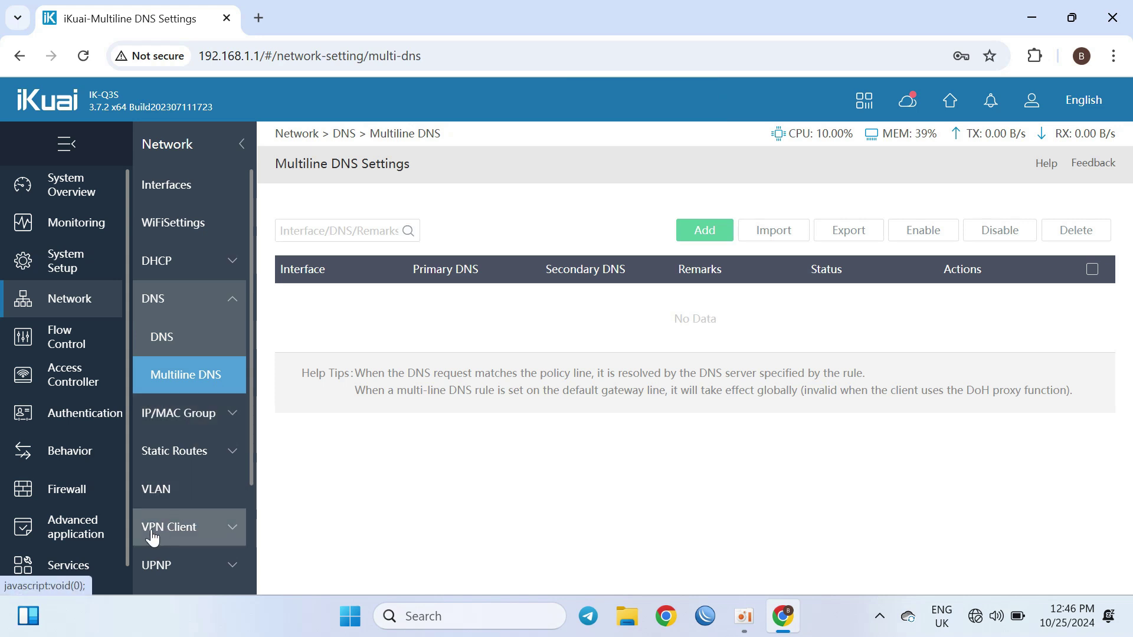
click(28, 262)
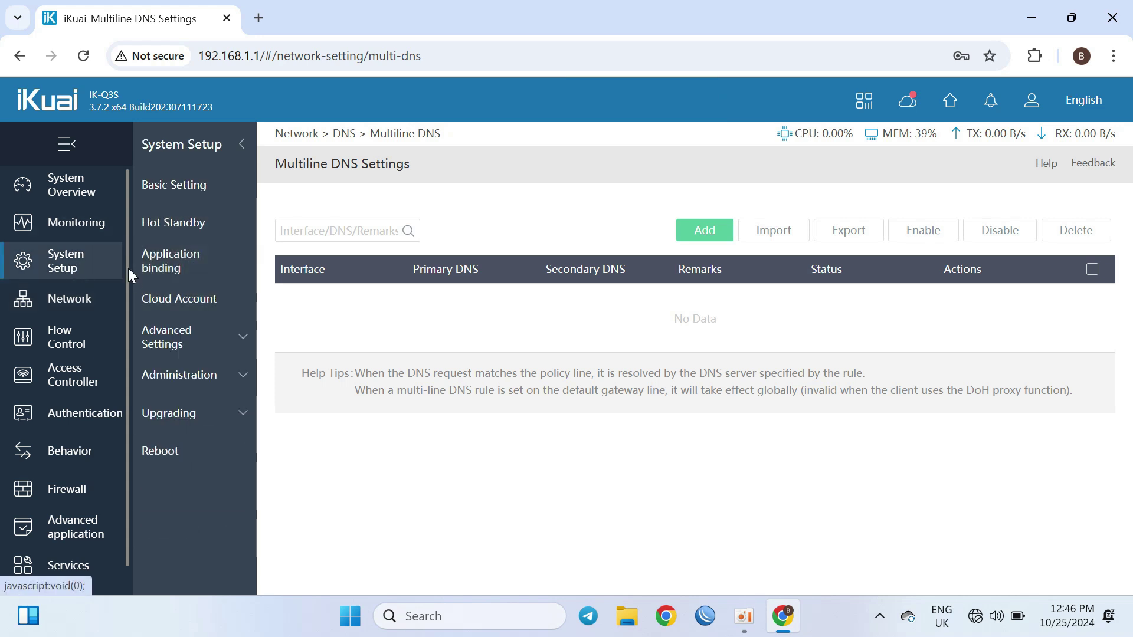
click(62, 301)
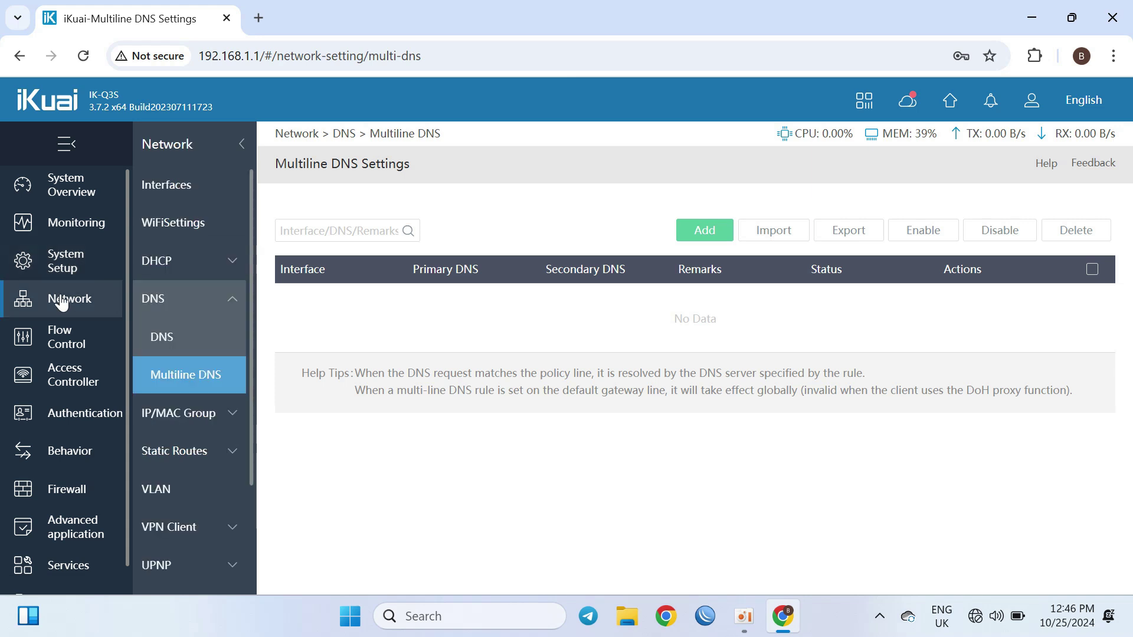
click(180, 274)
click(182, 313)
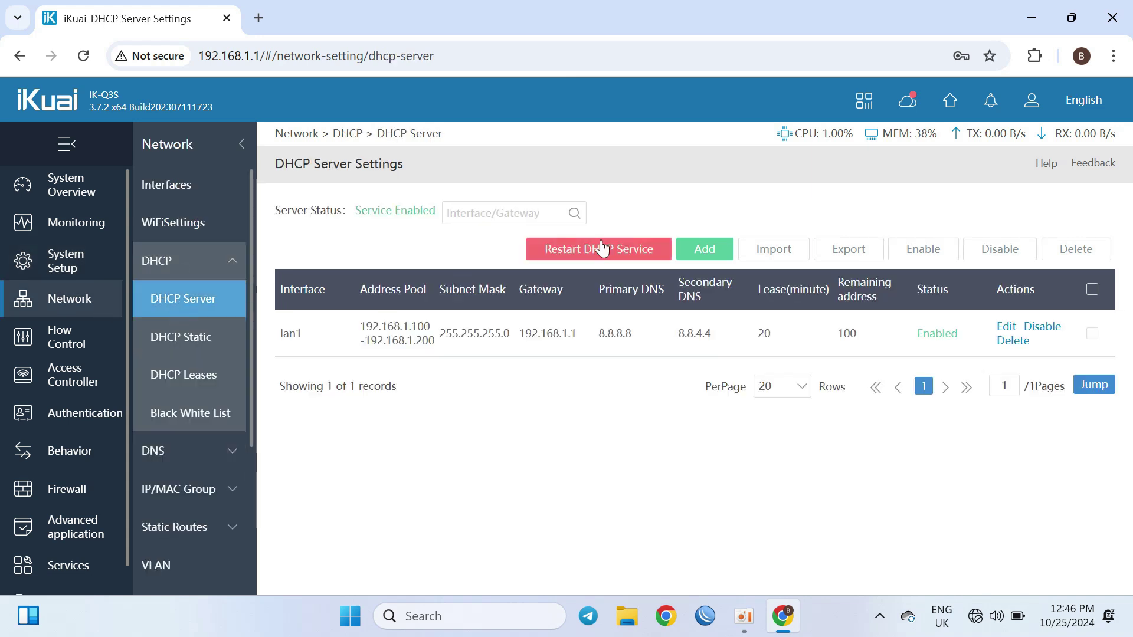
Step: Change lan1's DHCP pool to 192.168.9.100–192.168.9.200, save it, and move to DHCP Static
click(1005, 326)
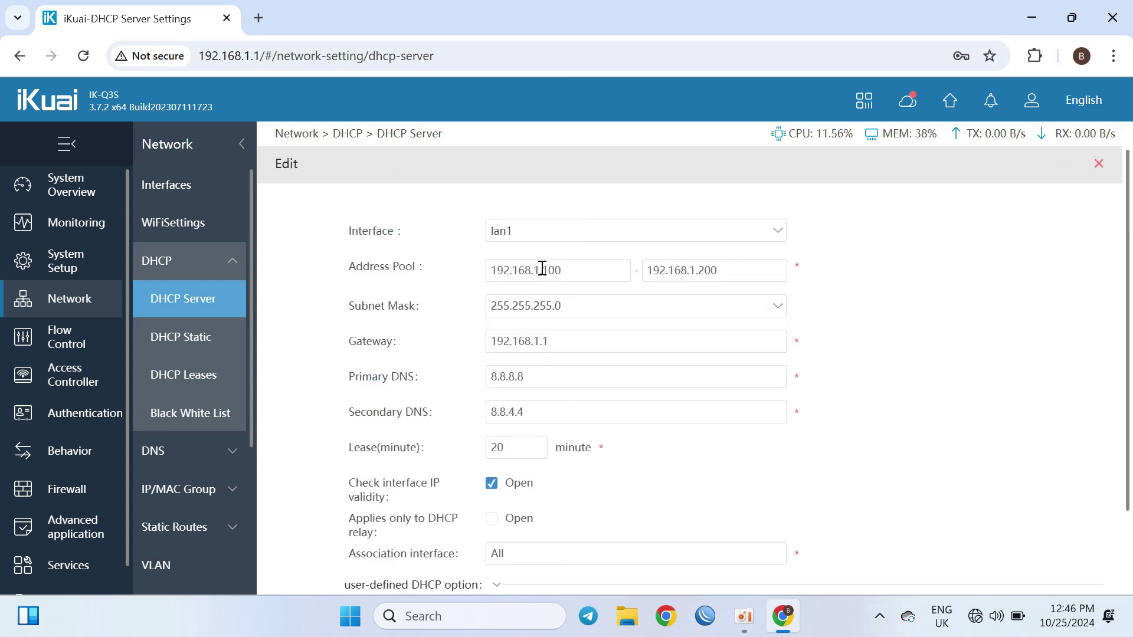
click(540, 271)
key(BackSpace)
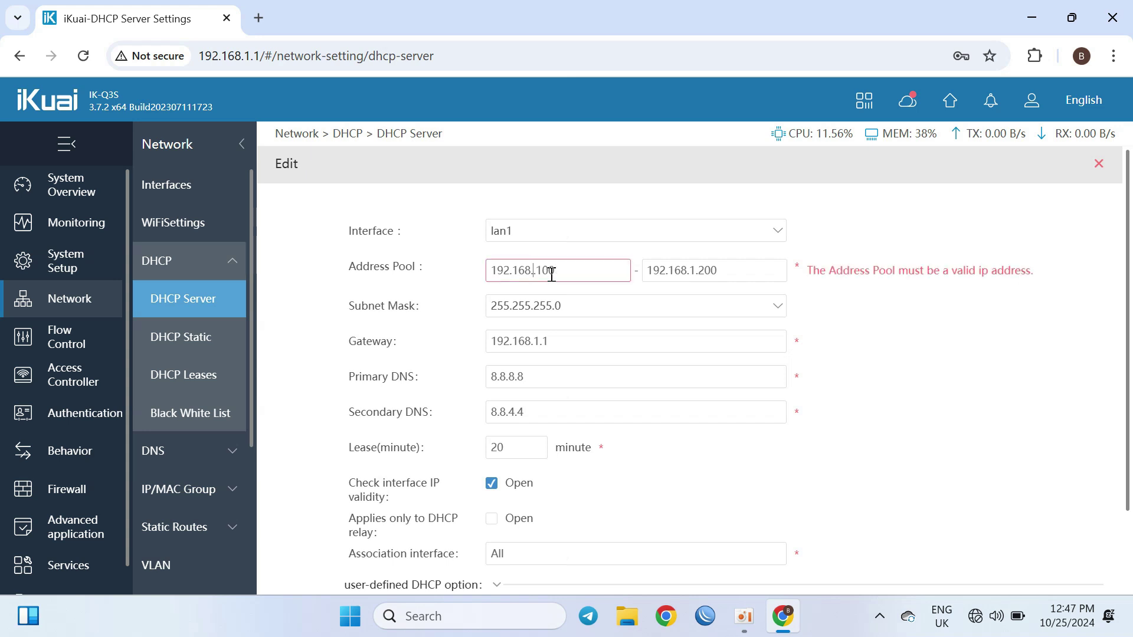
text(9.)
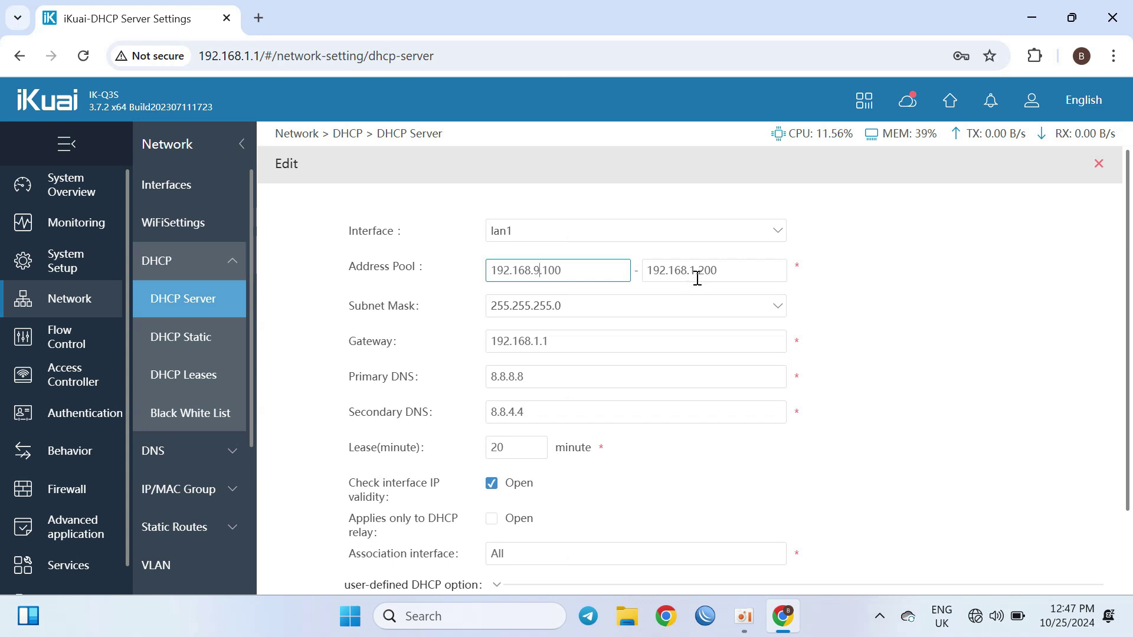
click(696, 276)
key(BackSpace)
text(9)
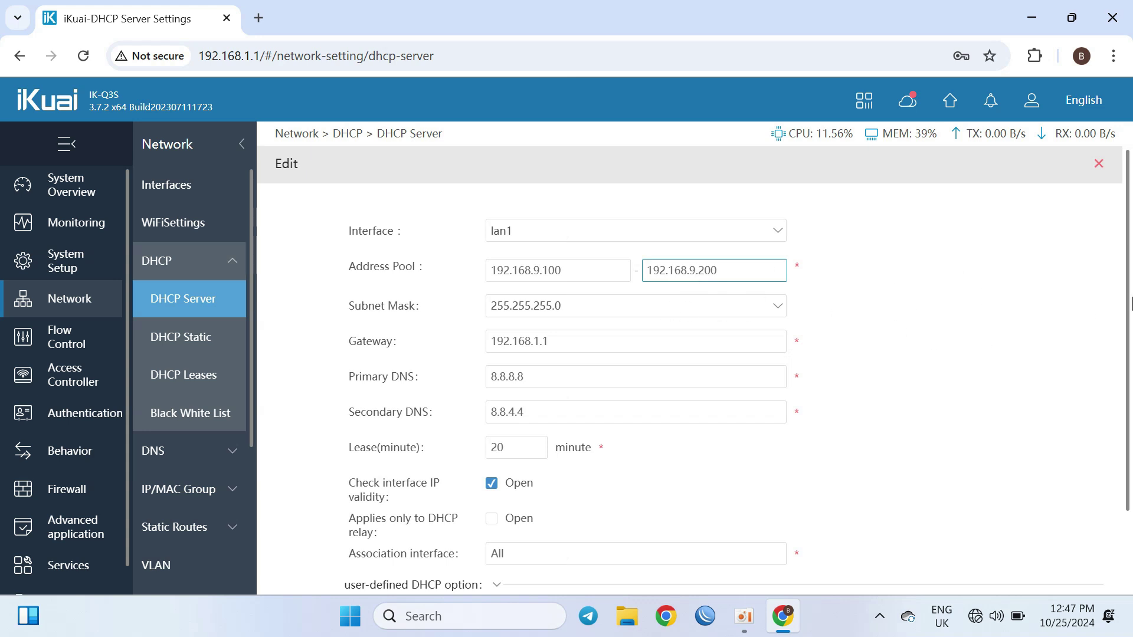
scroll(1131, 433, down, 2)
click(524, 544)
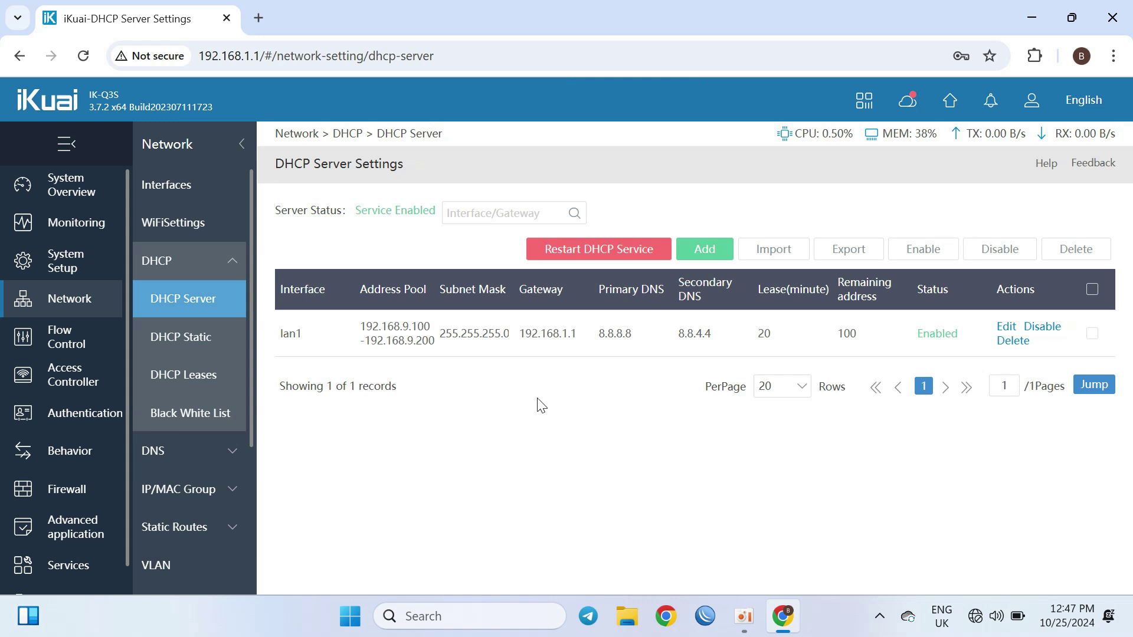
click(178, 345)
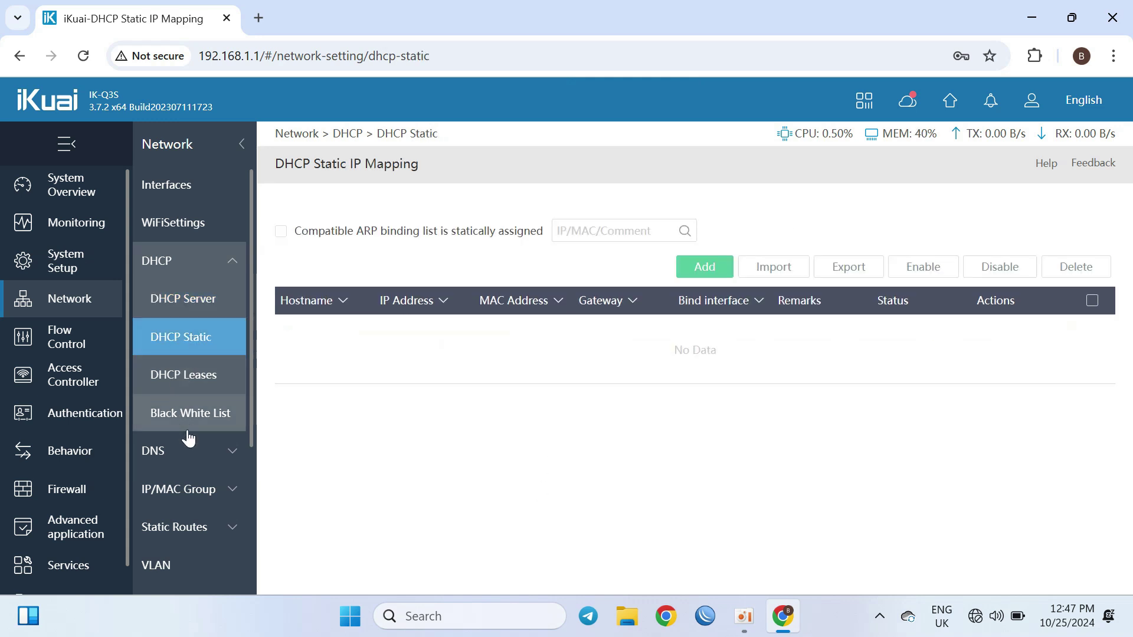
Step: Review the DNS server, DHCP static mapping and Wi-Fi settings pages
click(189, 452)
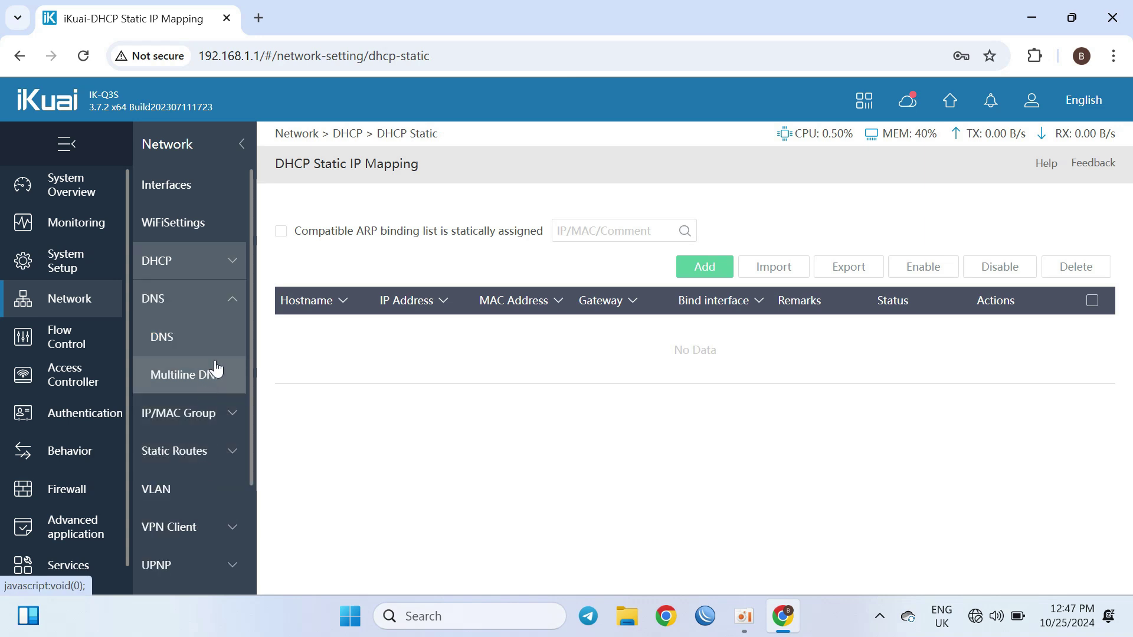
click(216, 340)
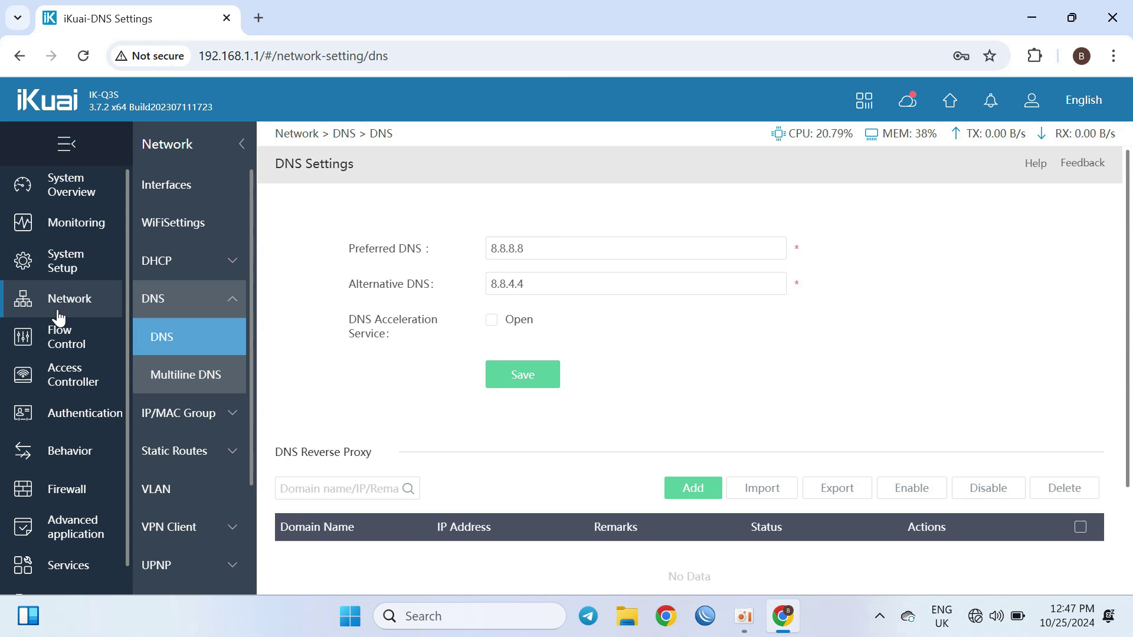
click(189, 266)
click(189, 346)
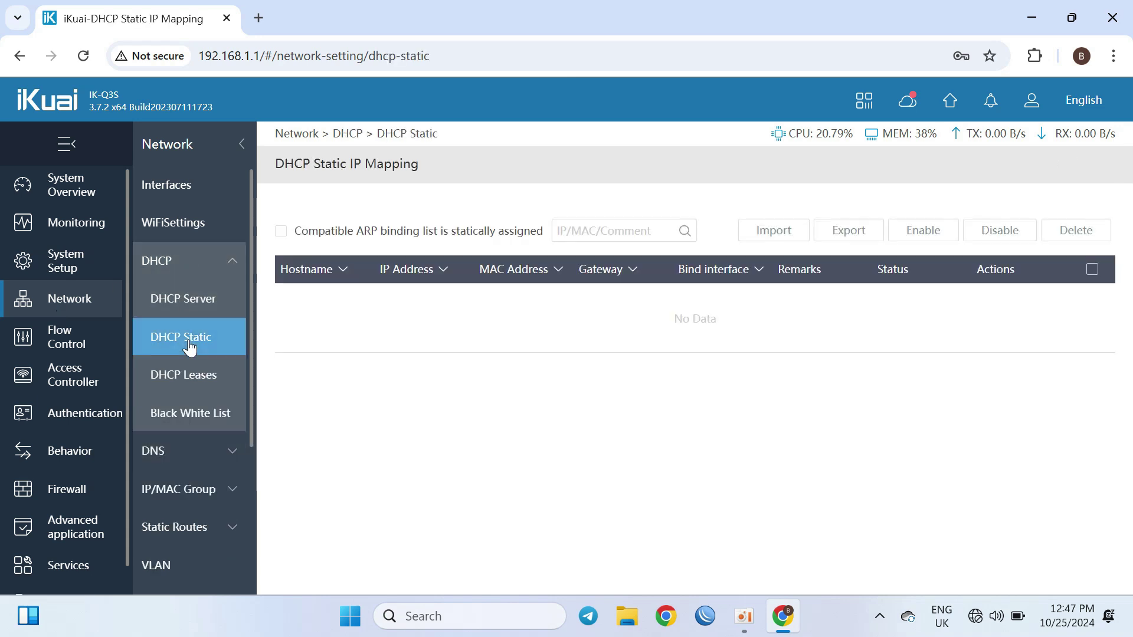
click(200, 223)
Step: Return to Interface Settings and scroll down to the lan1 LAN interface
click(189, 190)
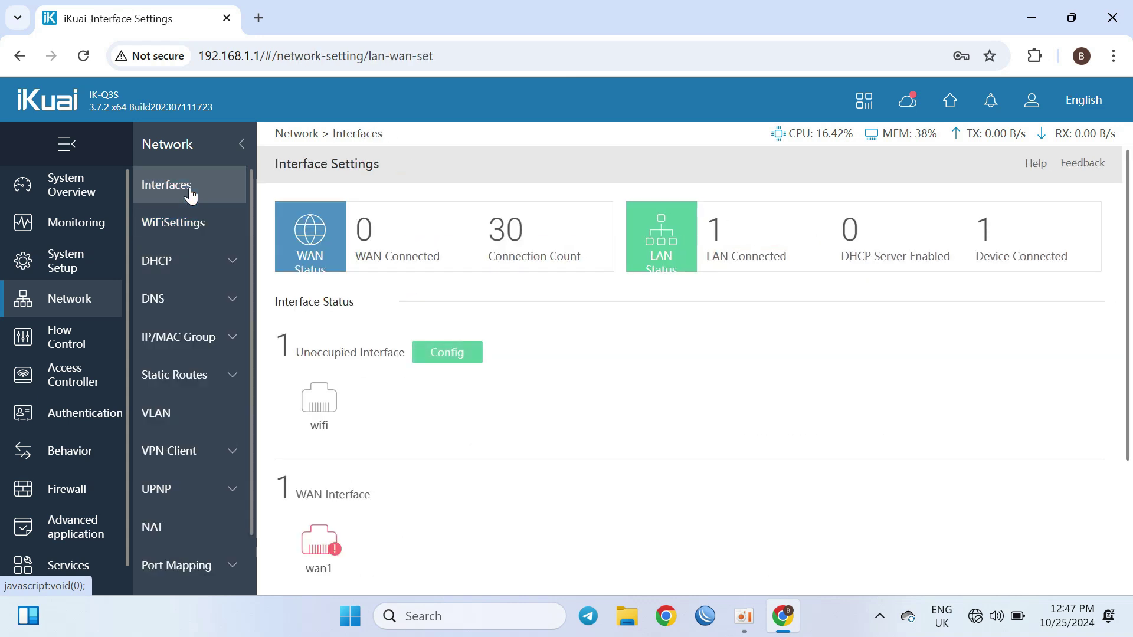
click(338, 406)
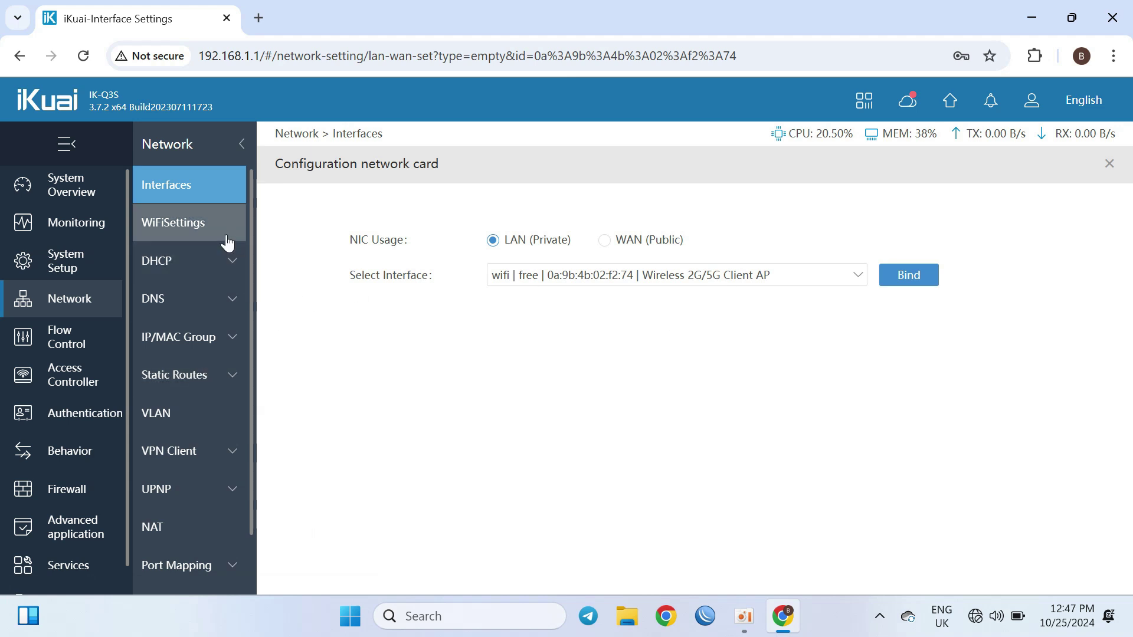
click(204, 237)
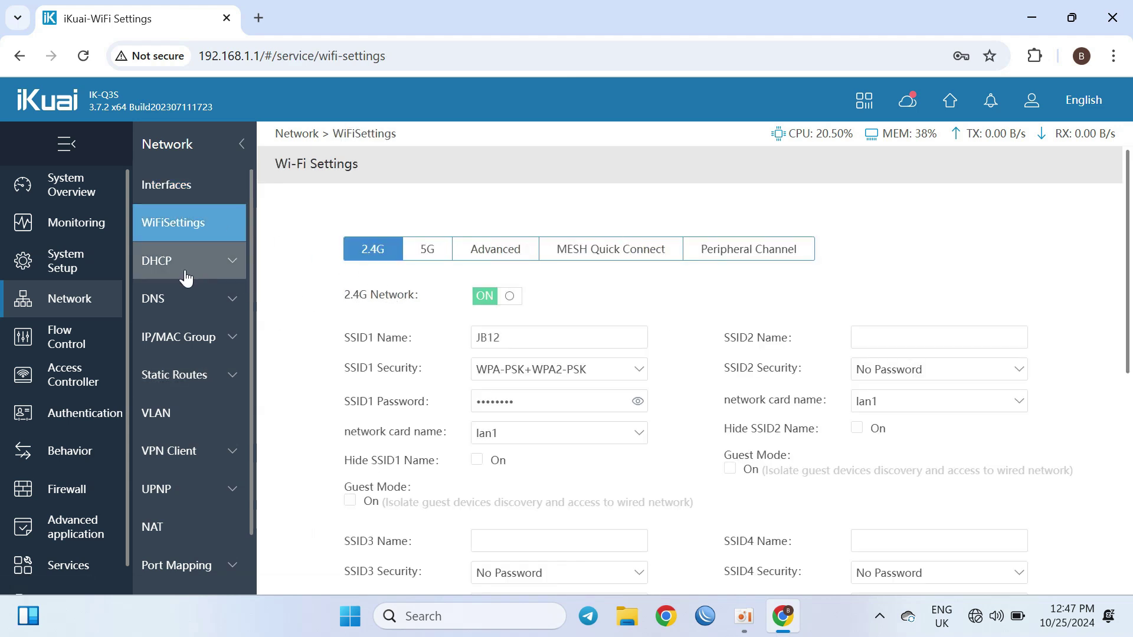
click(94, 262)
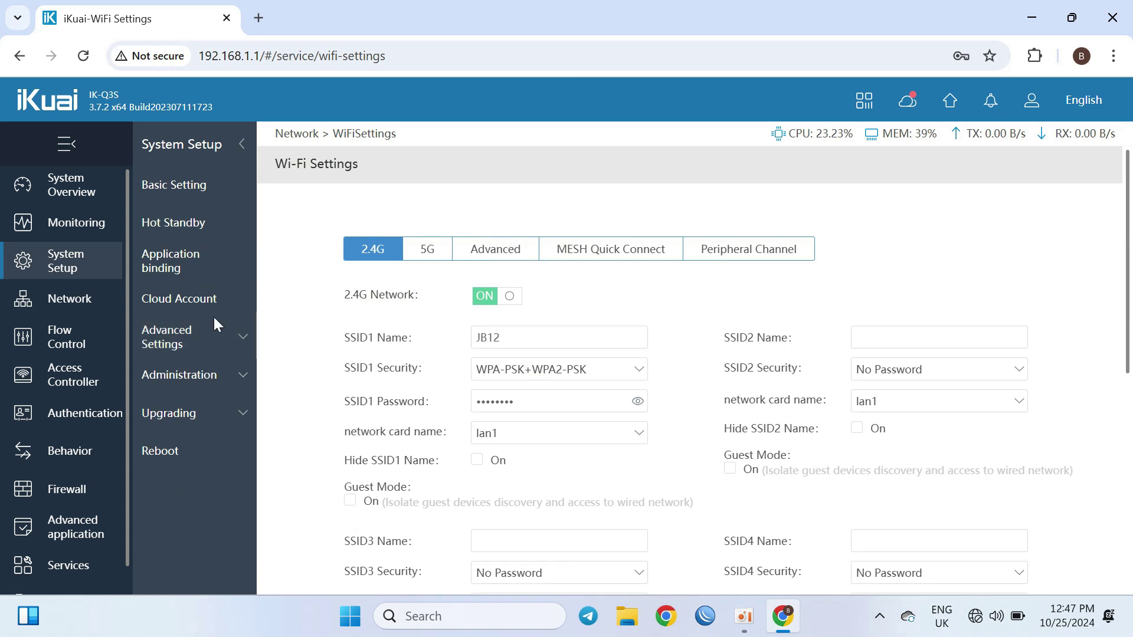
click(71, 300)
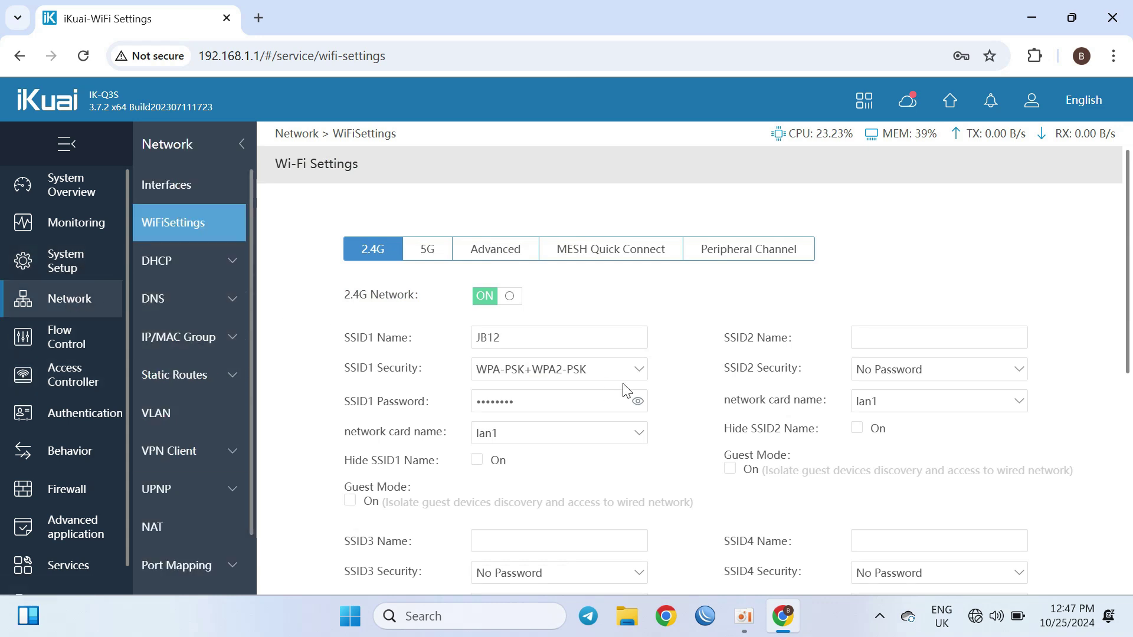
drag(1131, 216, 1098, 33)
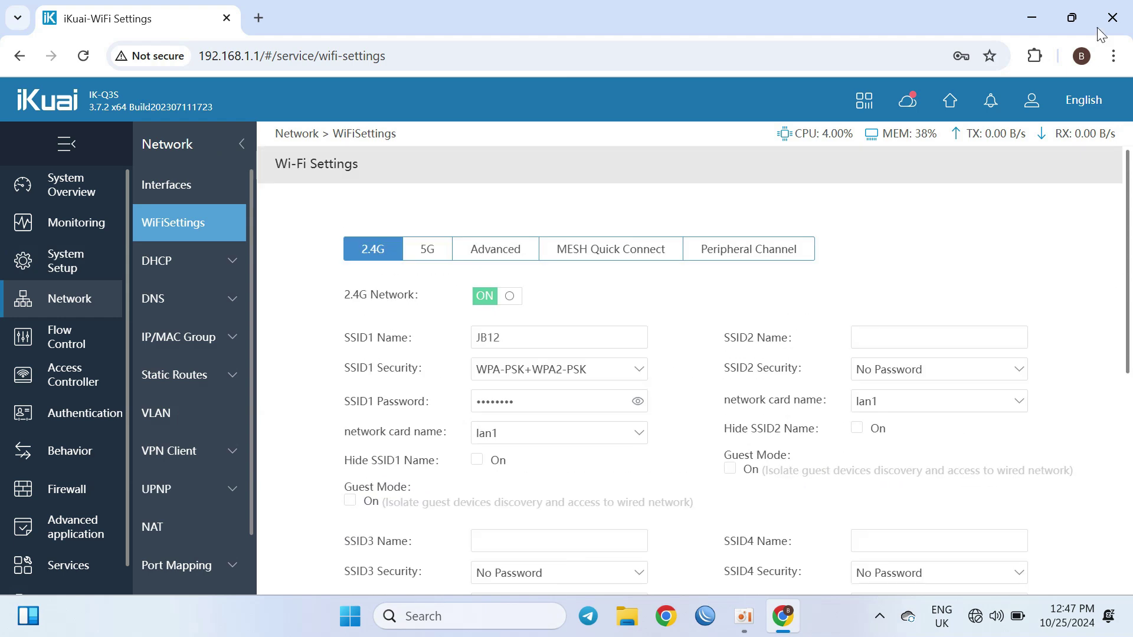
click(172, 184)
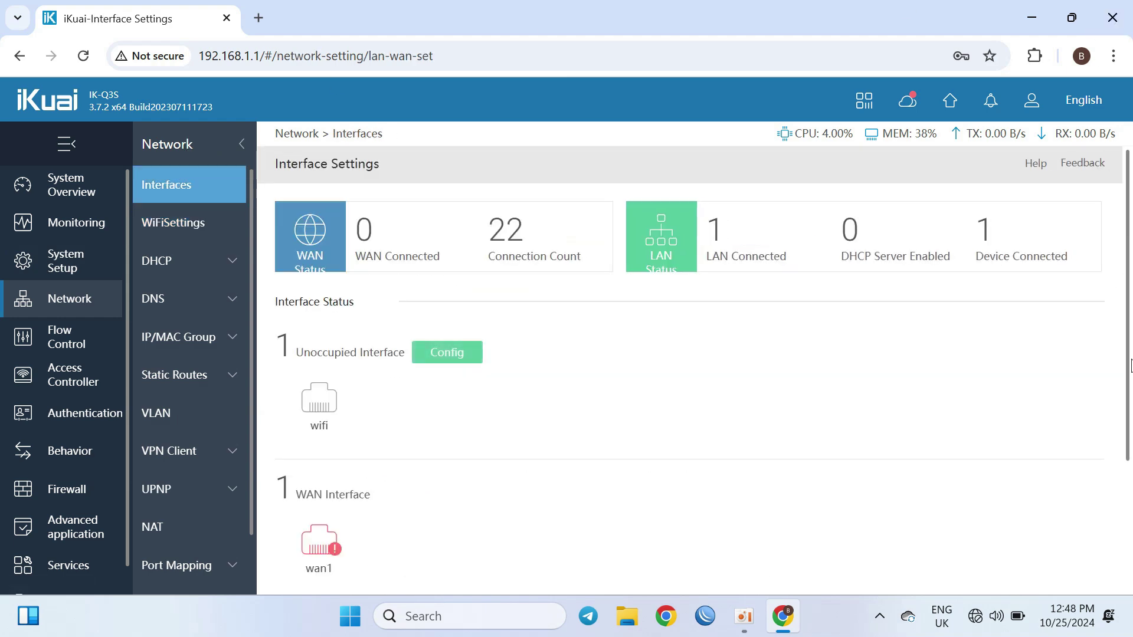
drag(1127, 361, 1105, 511)
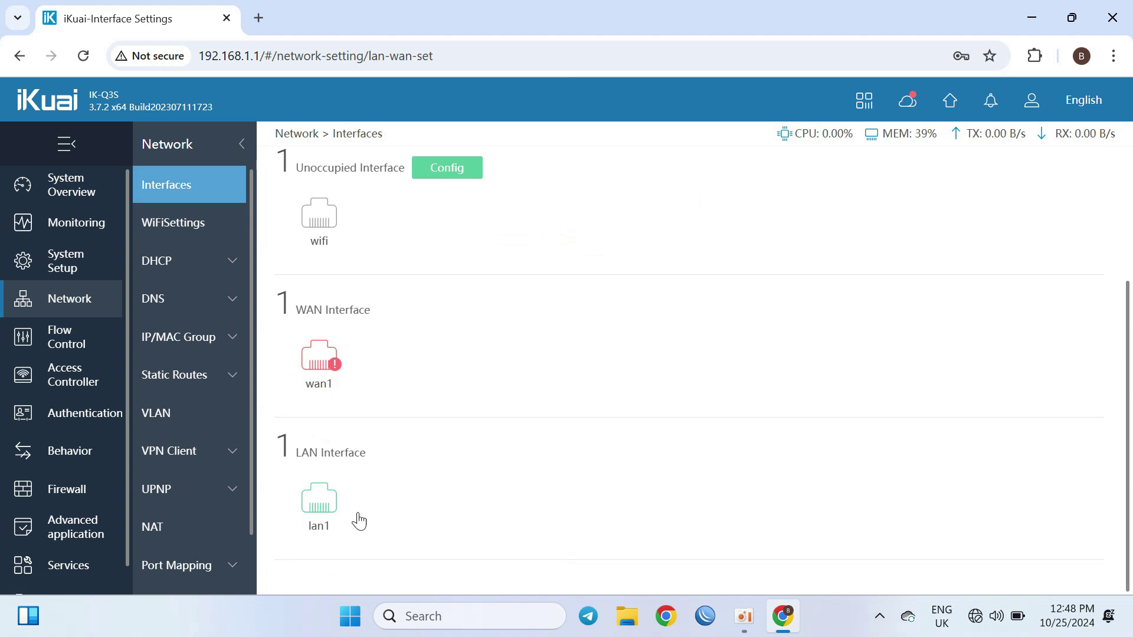
Step: Change lan1's LAN IP address to 192.168.9.1 and save and apply it
click(319, 510)
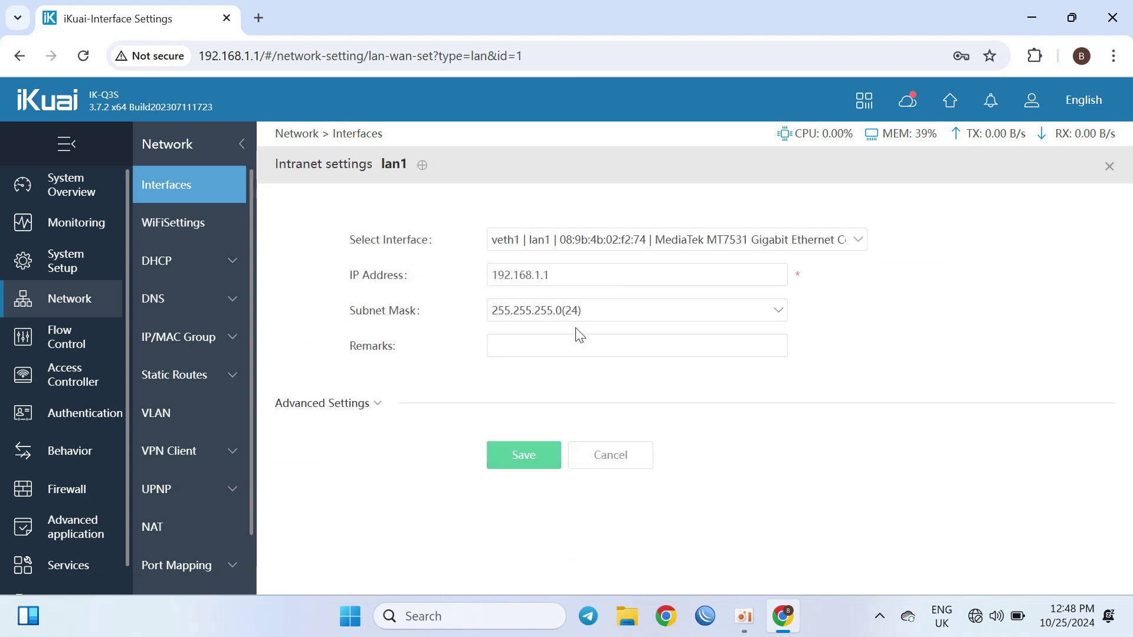
click(539, 282)
key(BackSpace)
key(BackSpace)
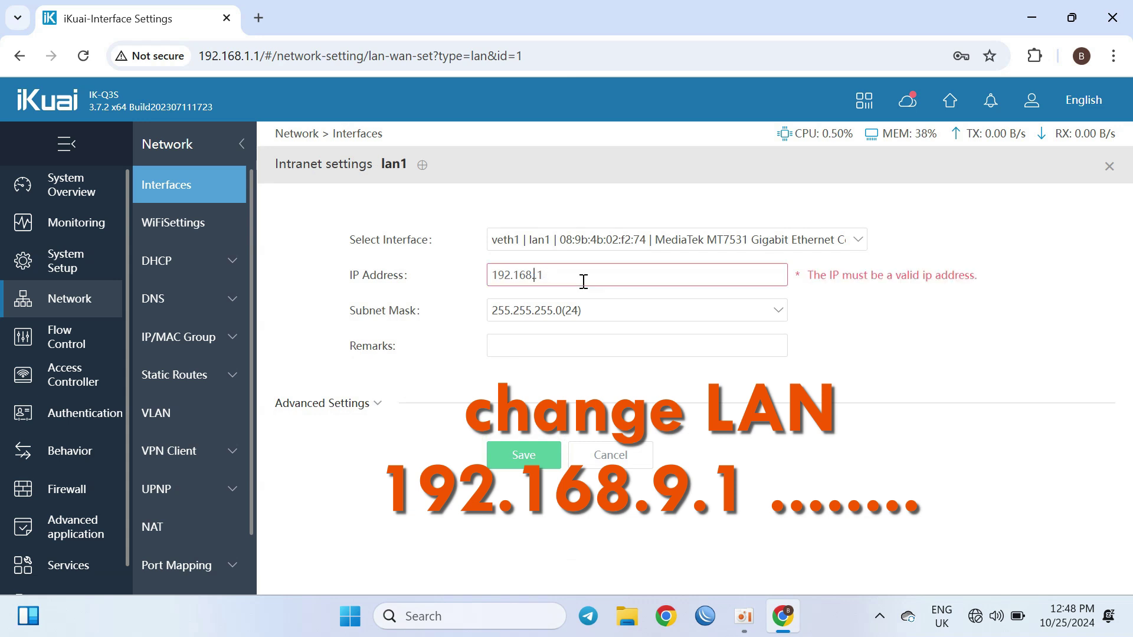
text(.9)
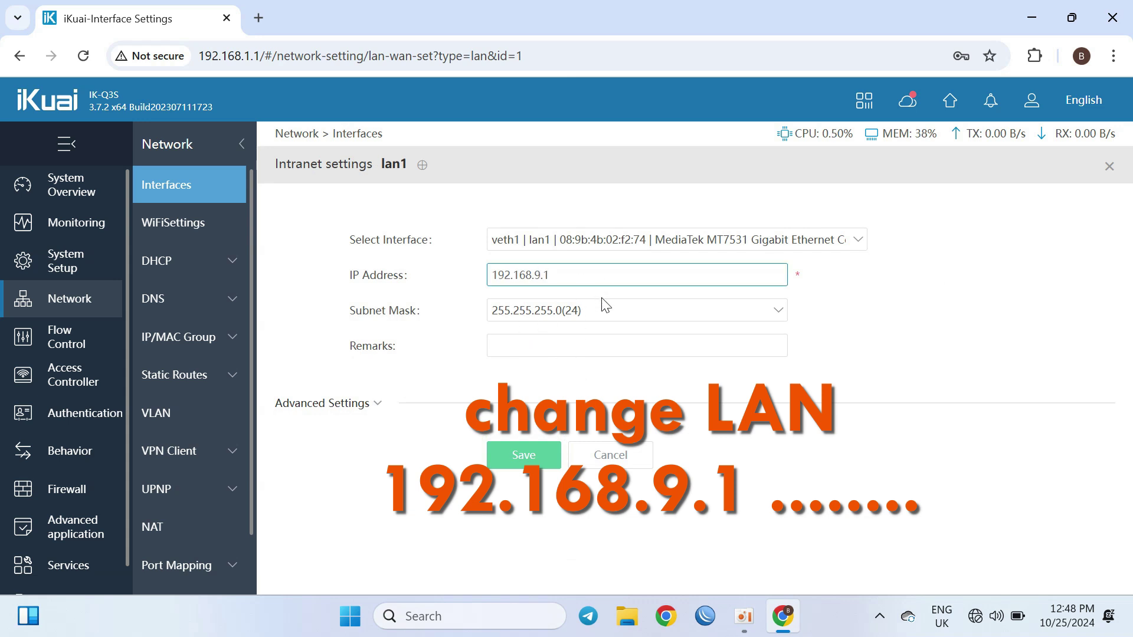
click(544, 471)
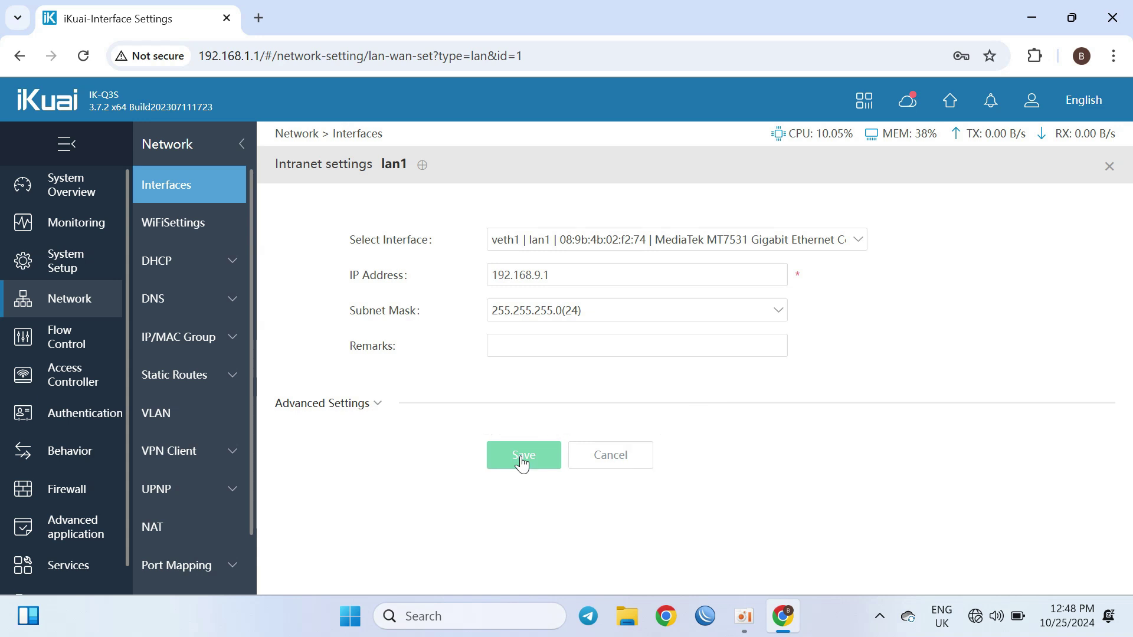
click(692, 240)
click(693, 242)
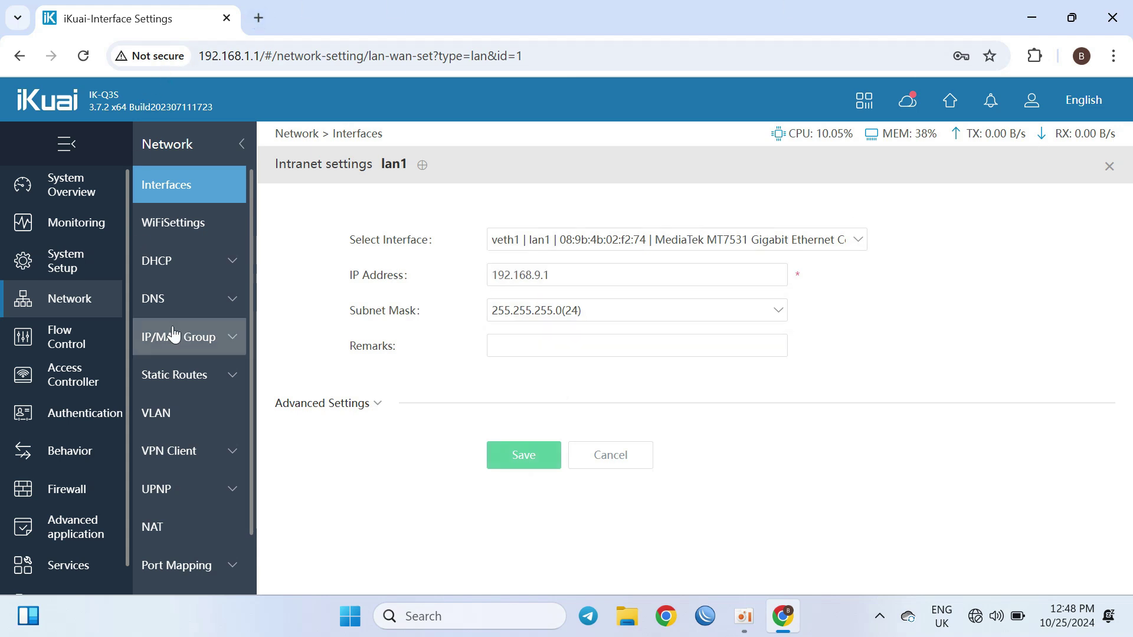
Step: Go to the System Setup > Reboot page
scroll(248, 359, down, 2)
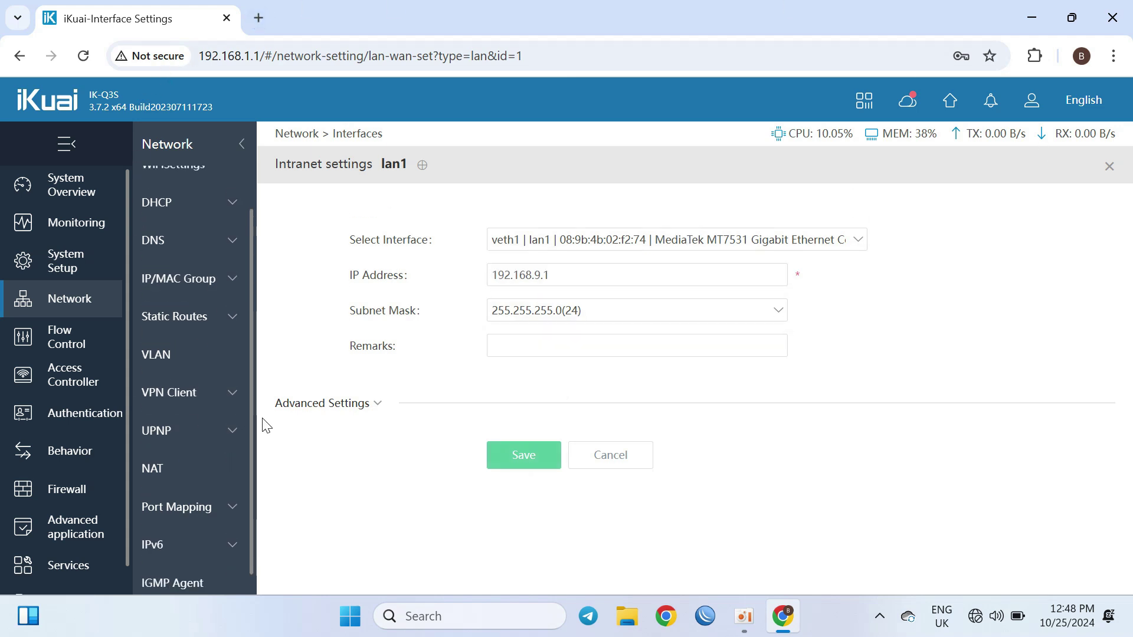
scroll(150, 283, up, 2)
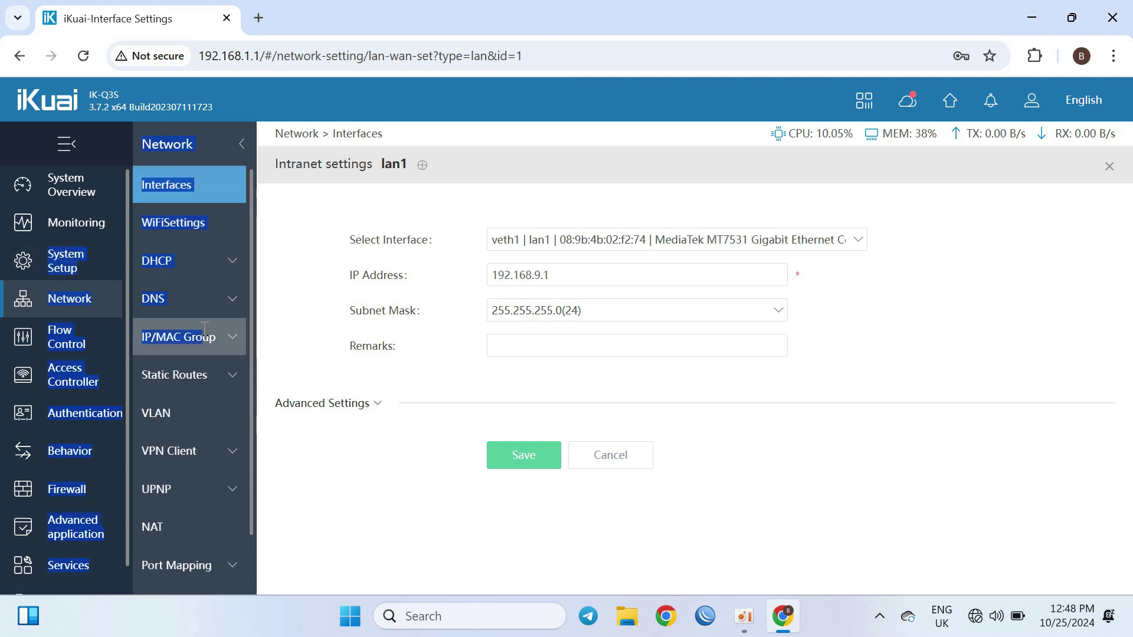
double_click(119, 259)
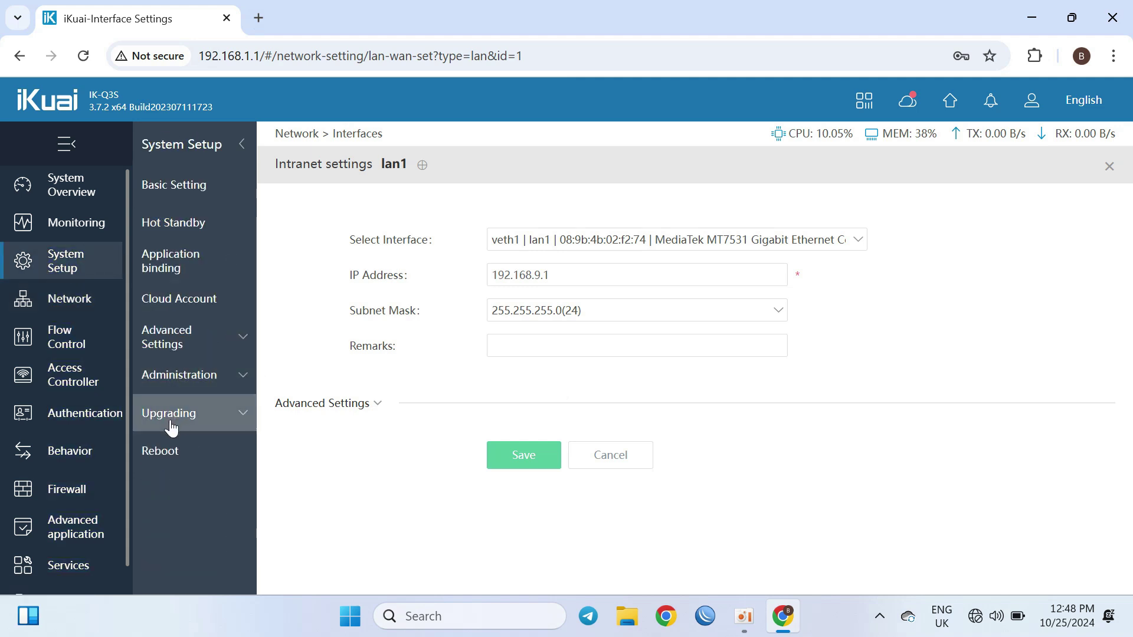
click(165, 454)
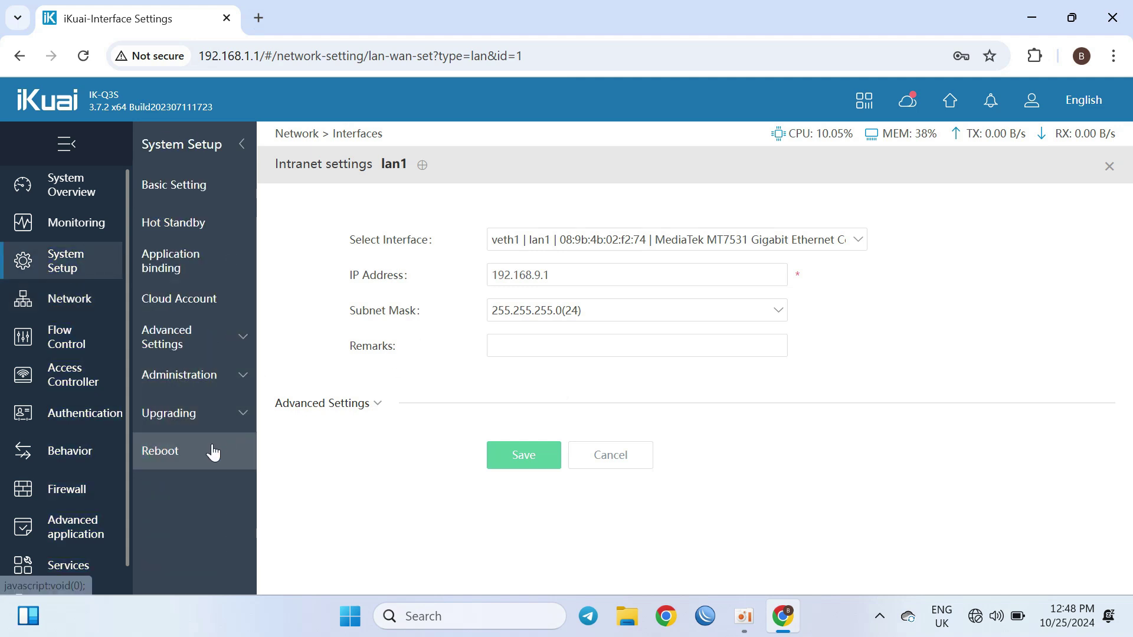